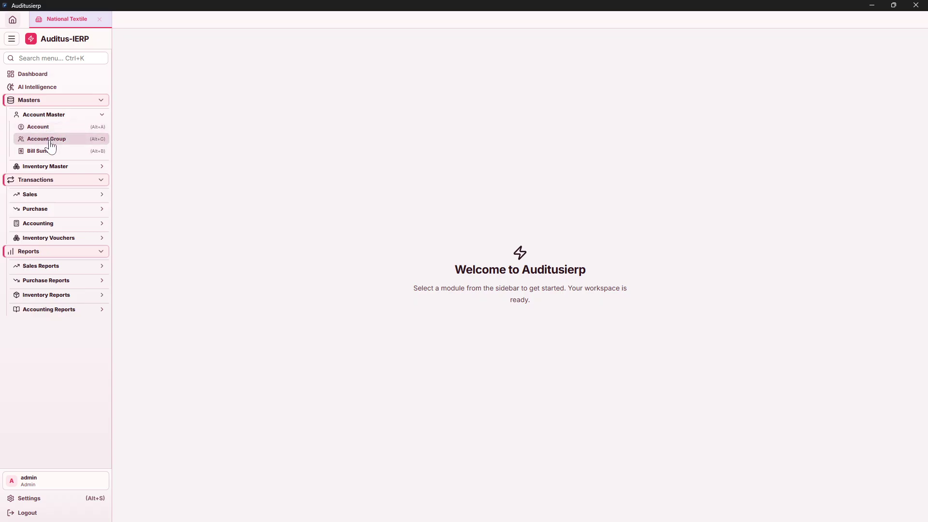
# Open the Account Group page and scroll through its 24 groups with parent, nature and type.
pyautogui.click(48, 128)
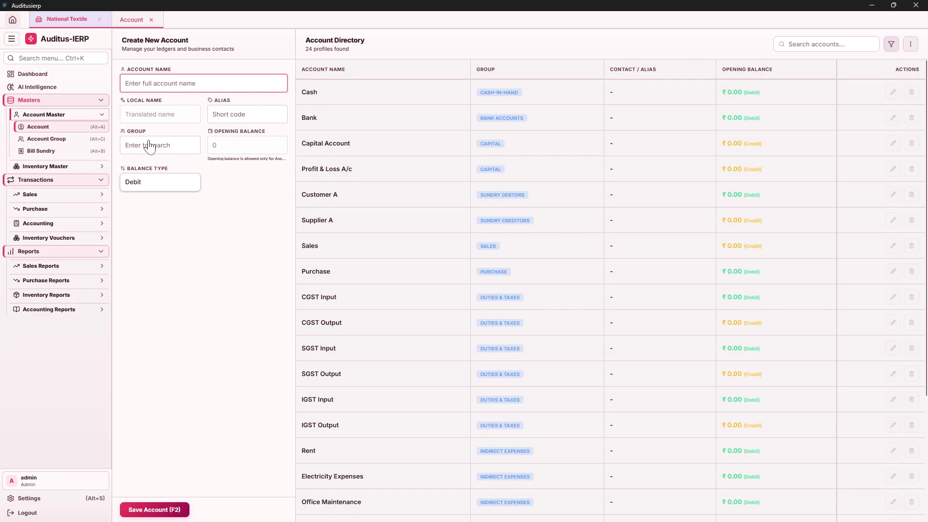
pyautogui.click(151, 20)
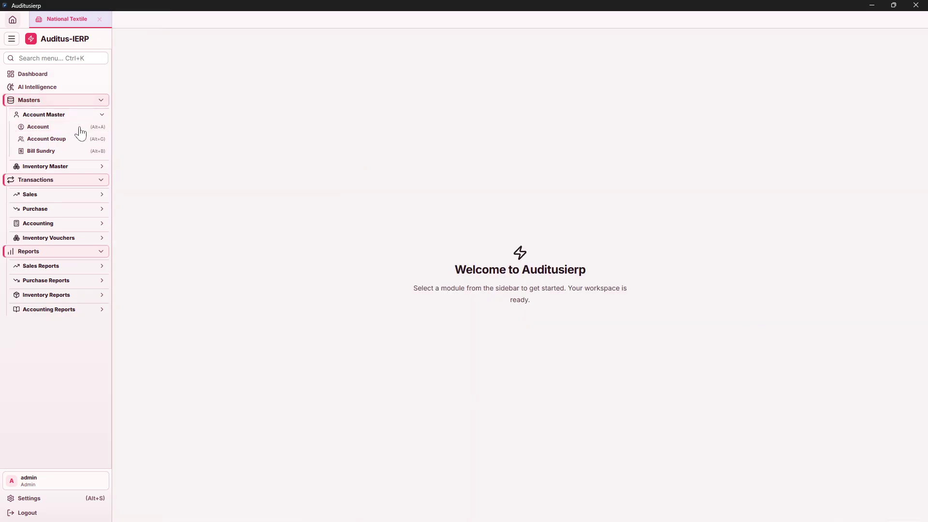
pyautogui.click(54, 140)
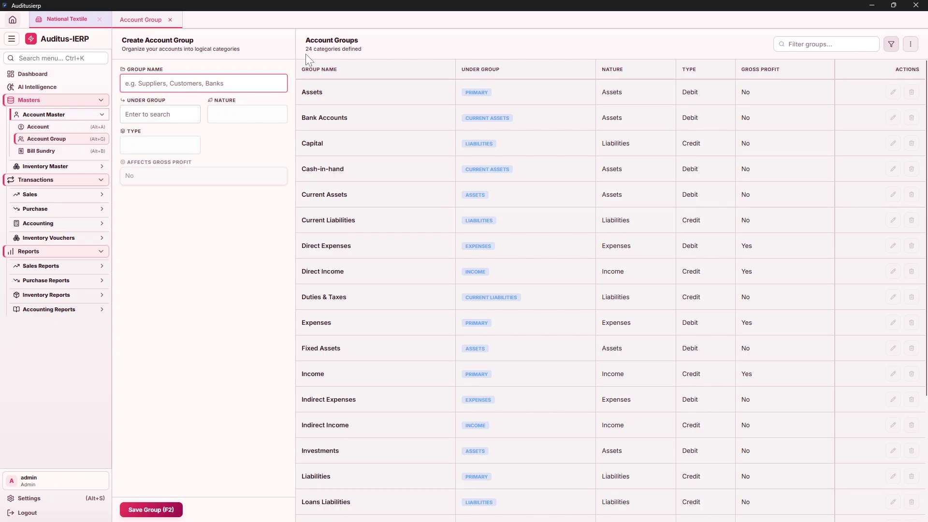
pyautogui.scroll(-3, 573, 181)
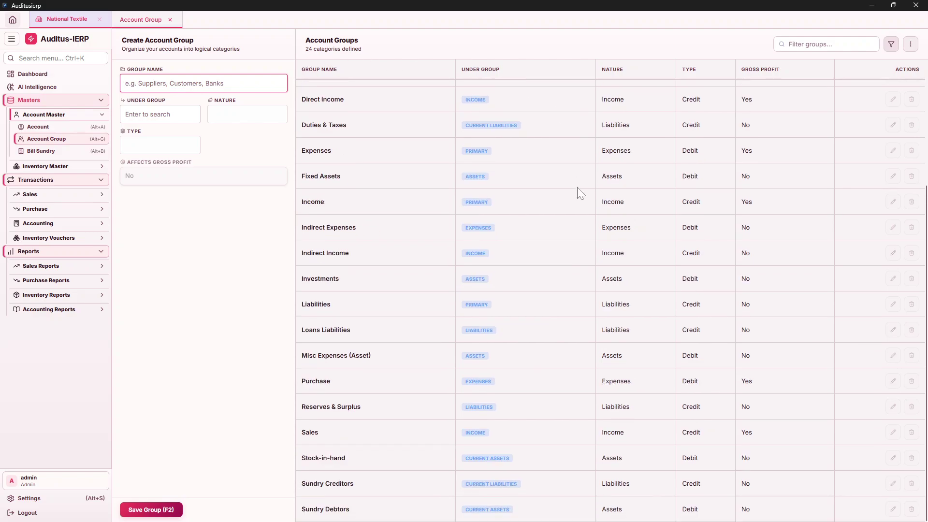
pyautogui.scroll(3, 577, 189)
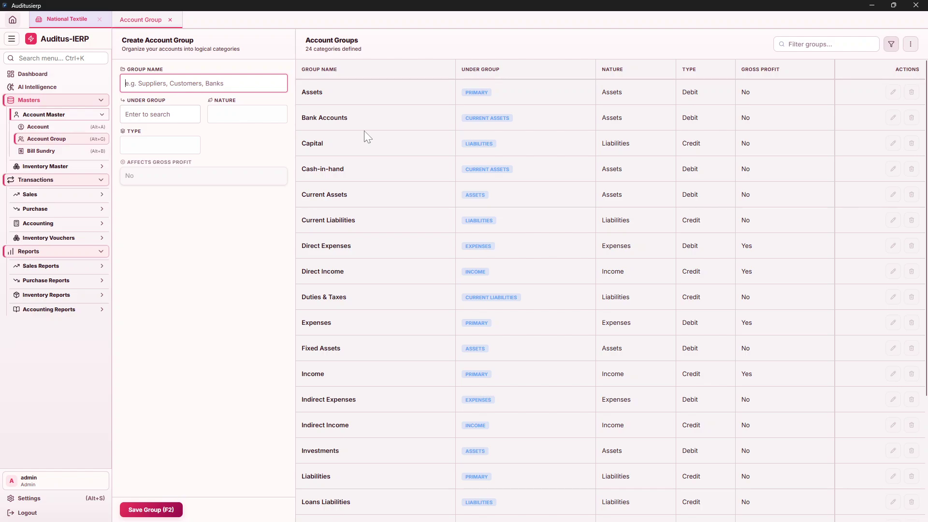
# Filter groups by Under Group Primary, leaving Assets, Expenses, Income and Liabilities.
pyautogui.click(890, 44)
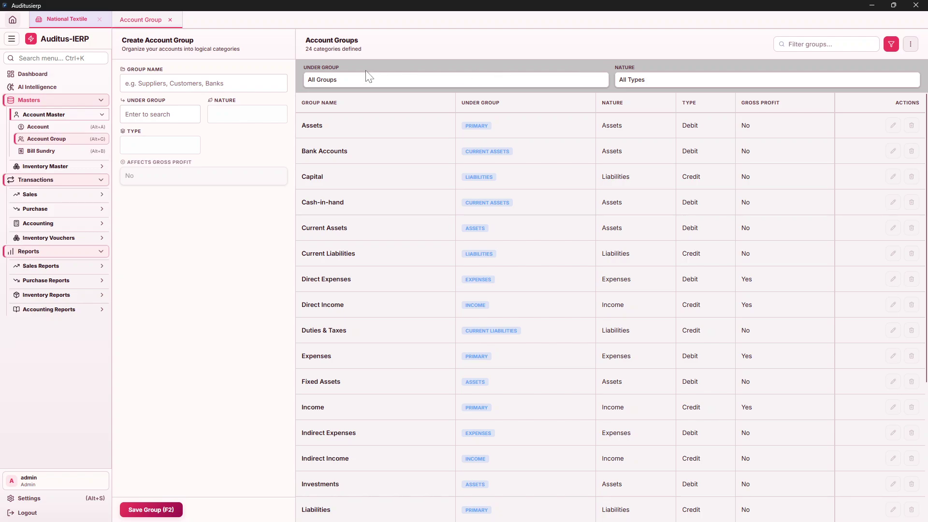
pyautogui.click(575, 87)
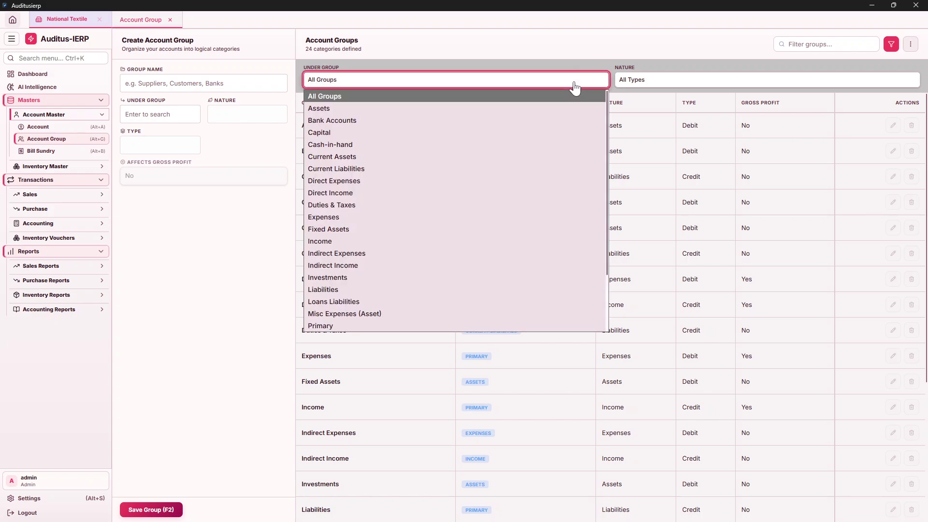
pyautogui.click(349, 327)
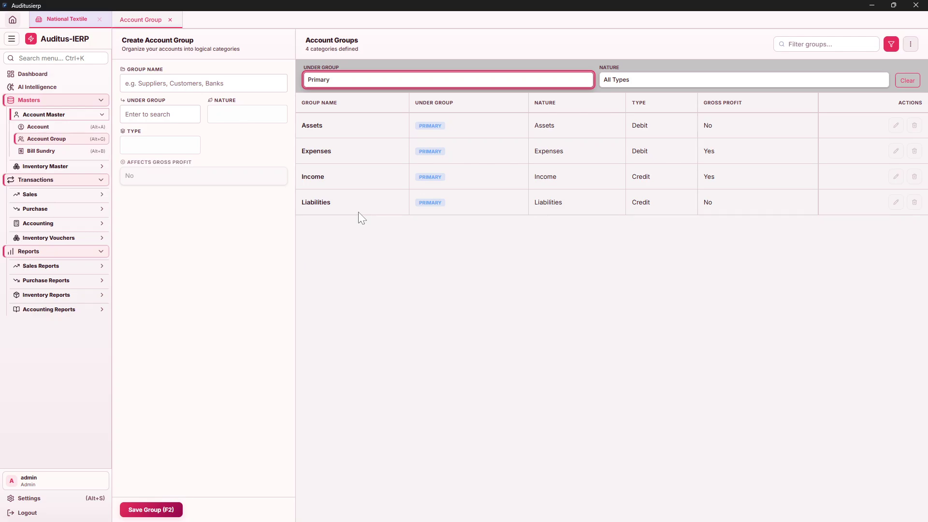
# Expand Accounting Reports, then filter groups under Assets to show its four subgroups.
pyautogui.click(66, 312)
pyautogui.scroll(-2, 63, 321)
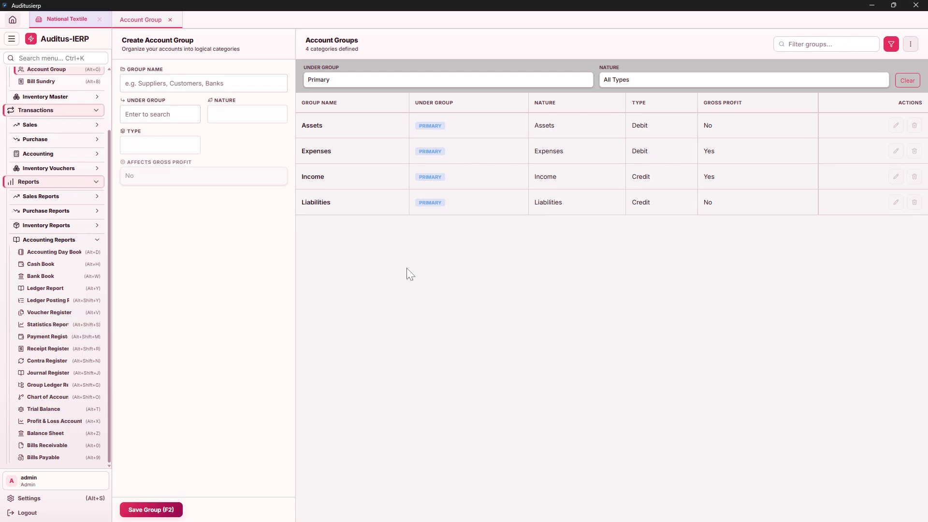
pyautogui.click(518, 86)
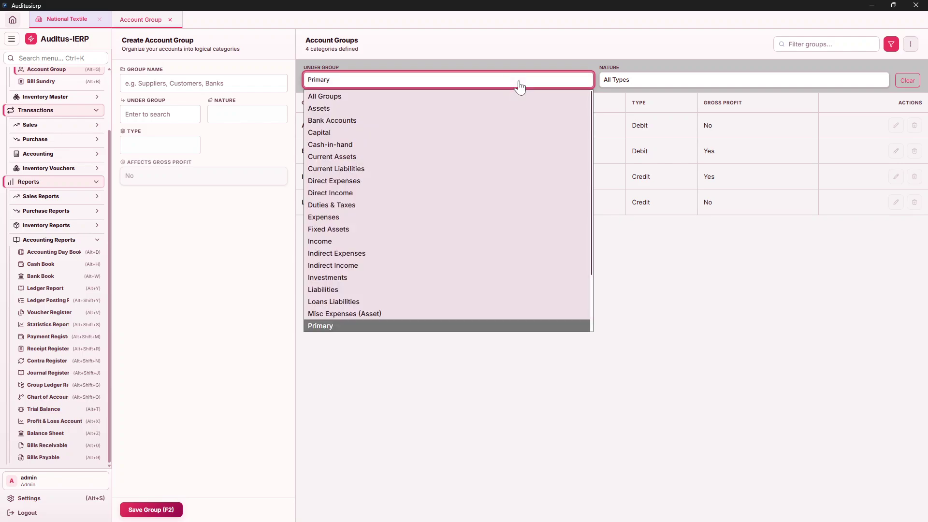
pyautogui.click(696, 271)
pyautogui.click(474, 81)
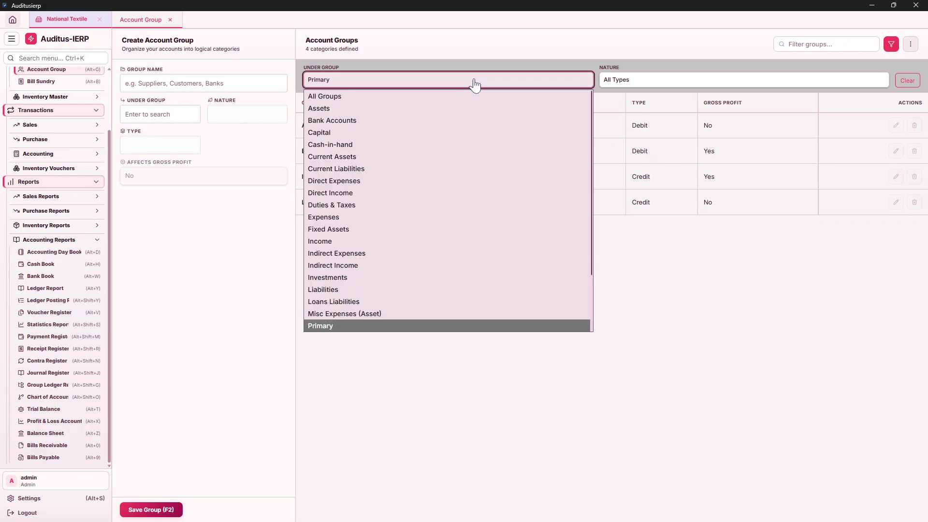
pyautogui.click(356, 110)
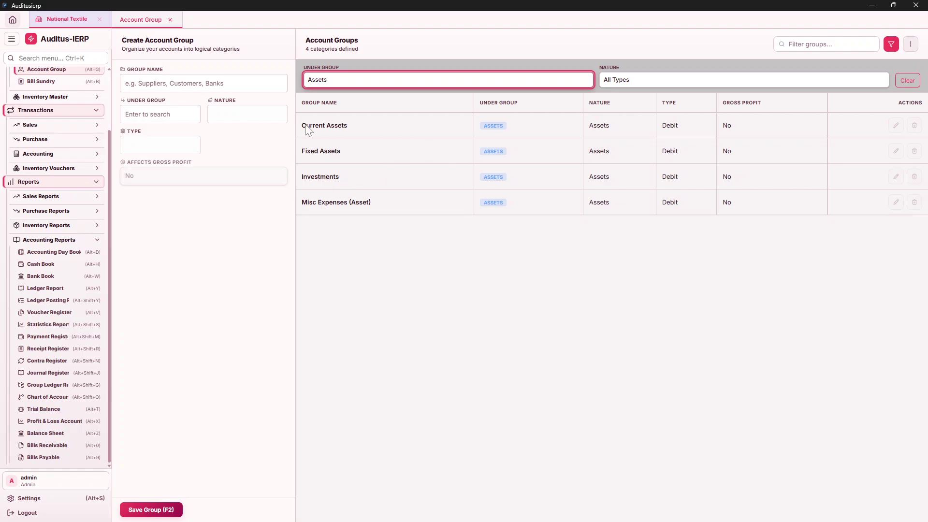
# Filter the group list by Current Assets, then by Current Liabilities.
pyautogui.click(365, 87)
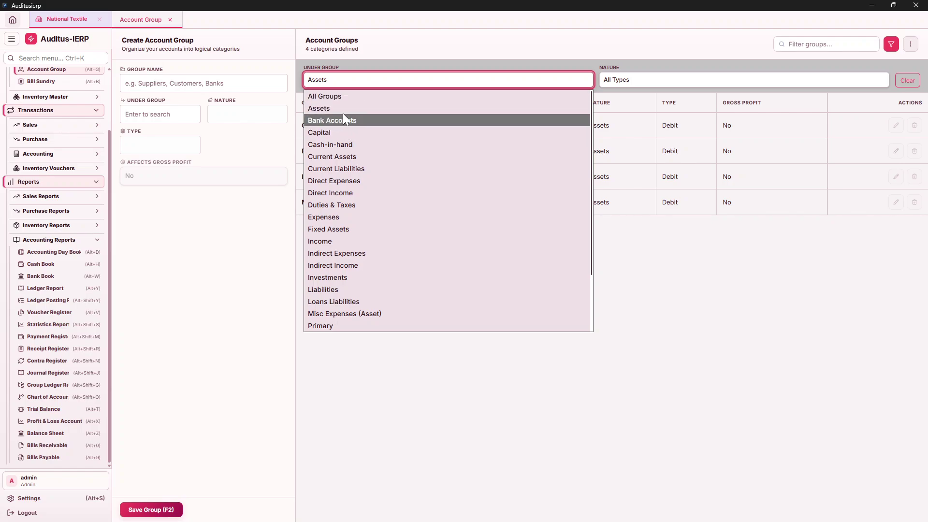
pyautogui.click(681, 262)
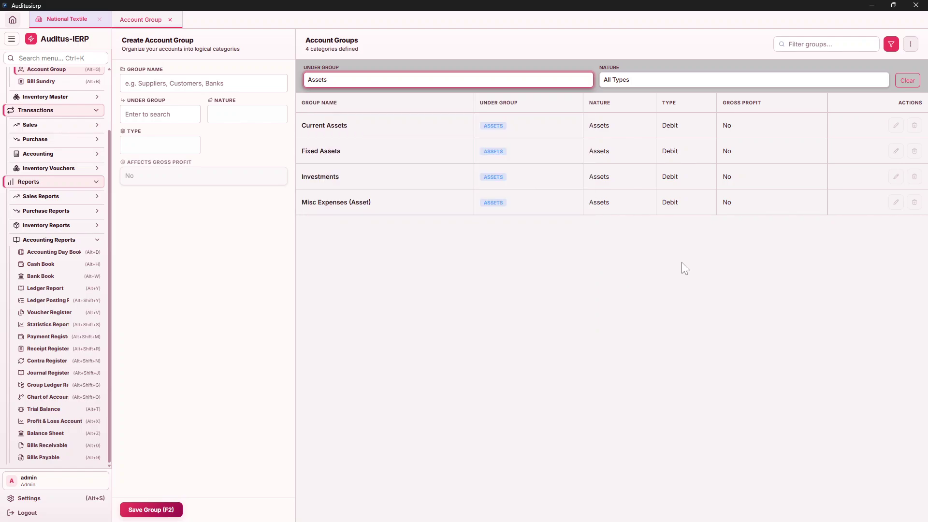
pyautogui.click(441, 87)
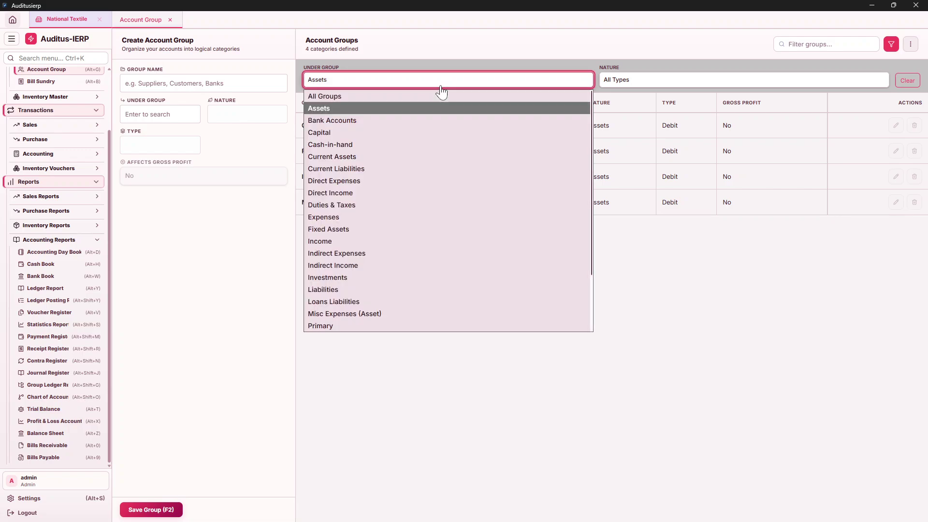
pyautogui.click(388, 157)
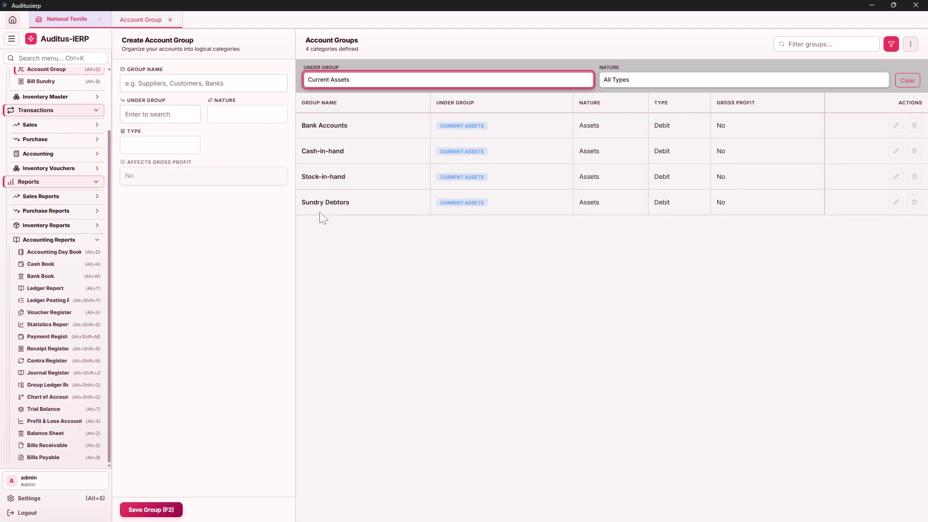
pyautogui.click(362, 82)
pyautogui.click(336, 168)
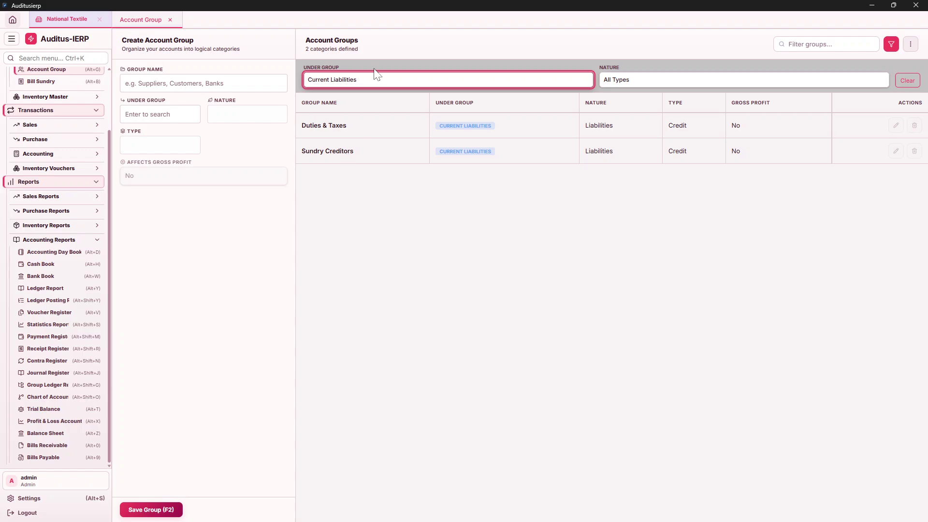
# Show the three subgroups under Expenses, then reset the filter to All Groups.
pyautogui.click(373, 84)
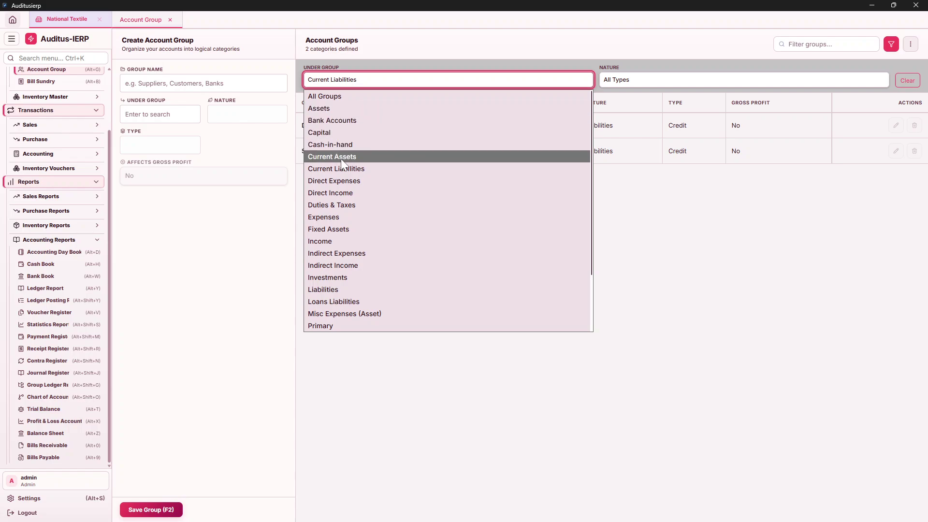
pyautogui.click(334, 216)
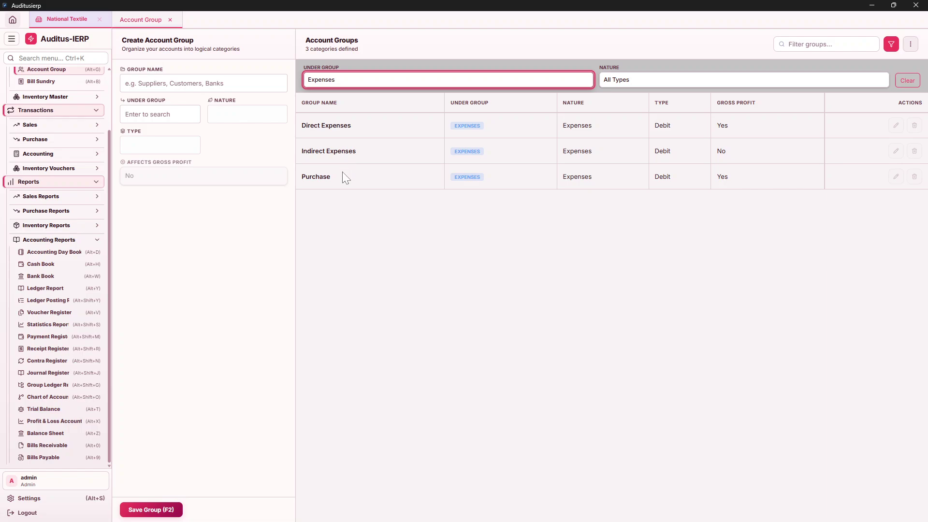
pyautogui.click(376, 86)
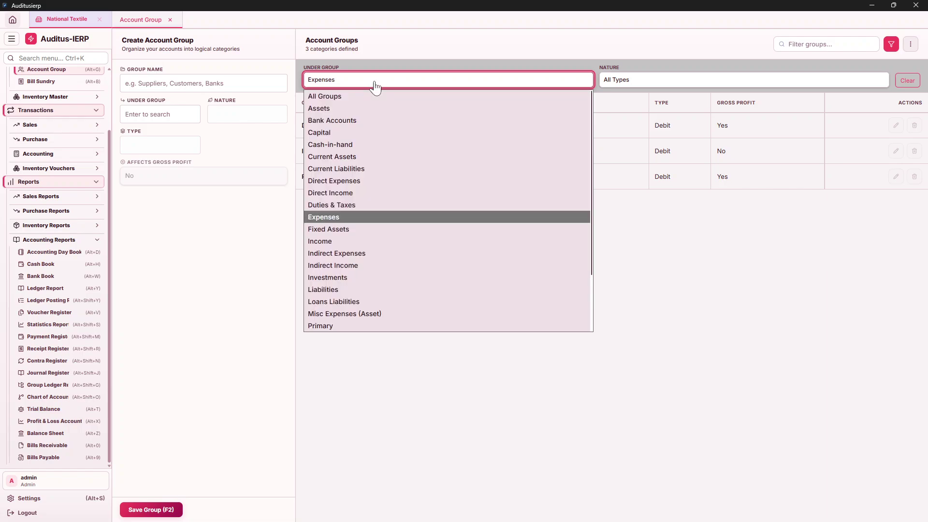
pyautogui.click(355, 93)
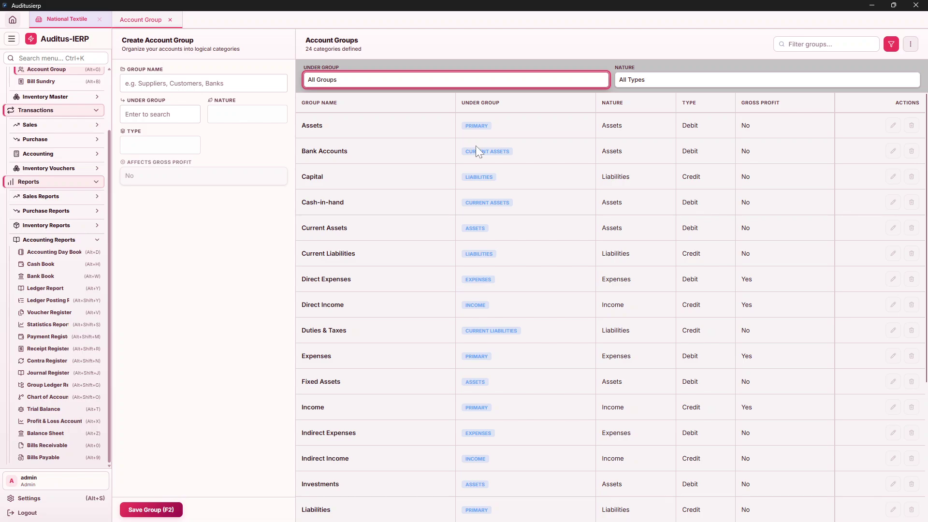
# Scroll the groups table and close the Account Group page, returning to the welcome screen.
pyautogui.scroll(-4, 476, 146)
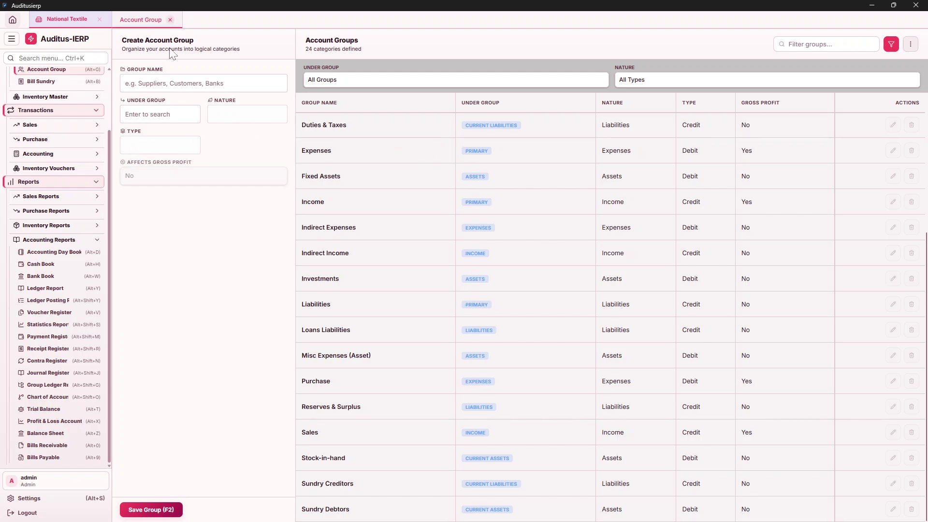
pyautogui.click(170, 20)
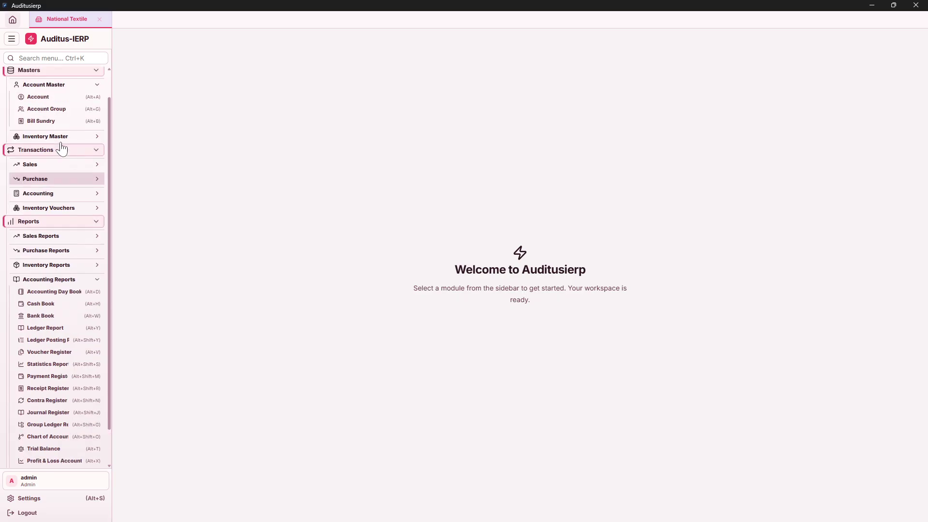
# Open the Account directory page and reveal its filter options.
pyautogui.scroll(1, 61, 149)
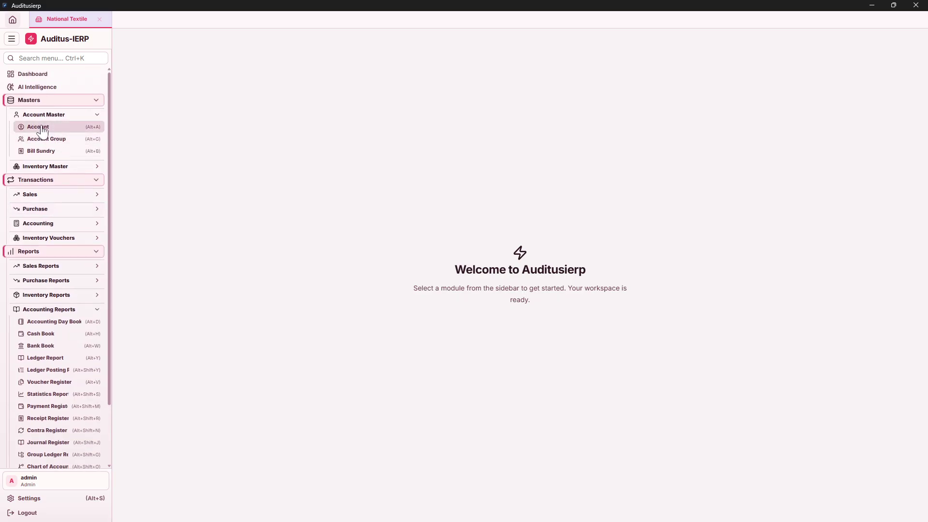
pyautogui.click(43, 130)
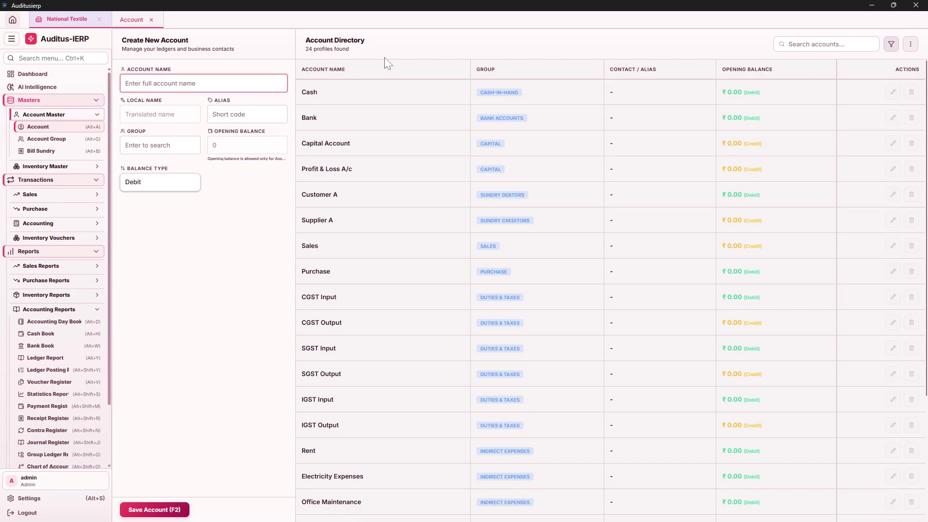
pyautogui.scroll(-3, 593, 183)
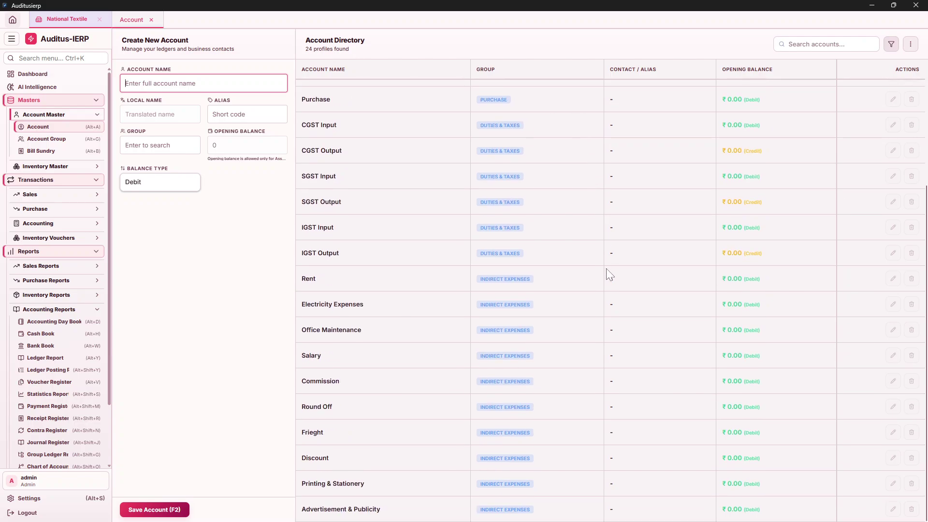
pyautogui.scroll(3, 607, 281)
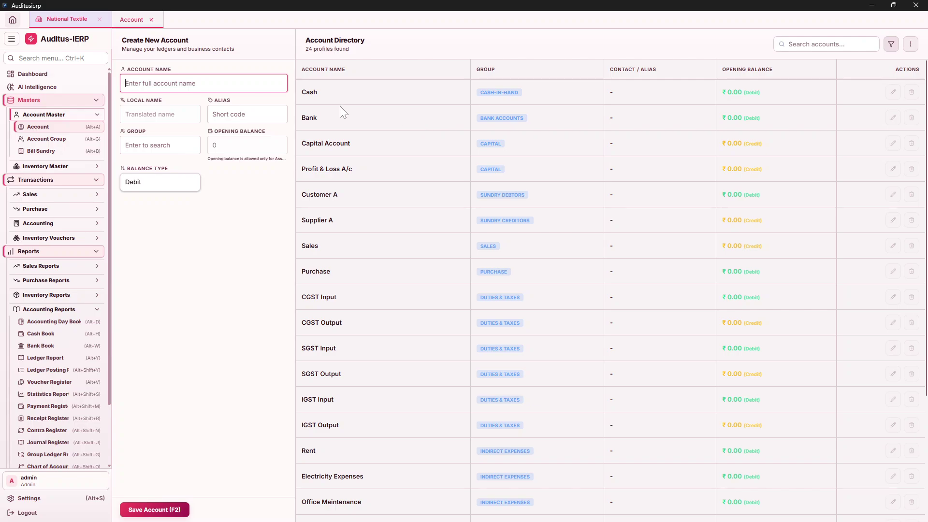
pyautogui.click(891, 44)
# Filter the directory in turn by Assets, Bank Accounts, Capital and Cash-in-hand groups.
pyautogui.click(374, 86)
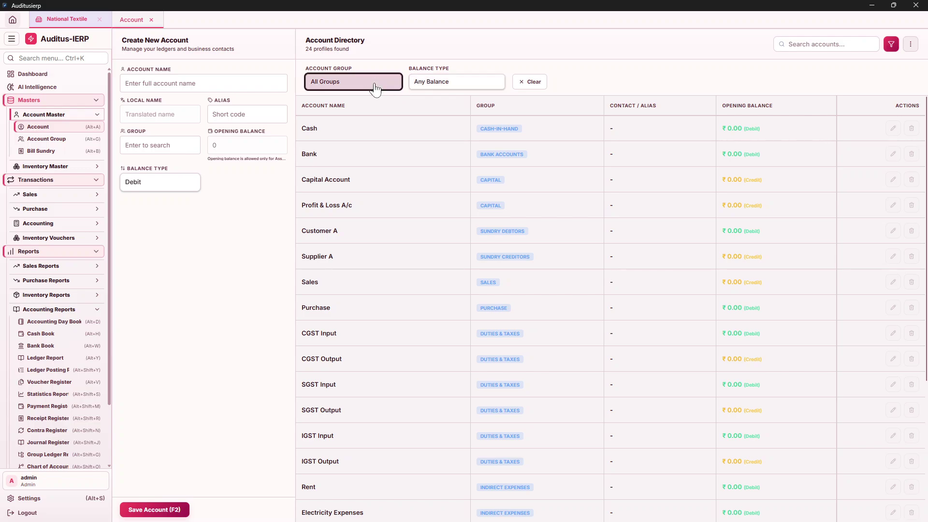
pyautogui.click(347, 110)
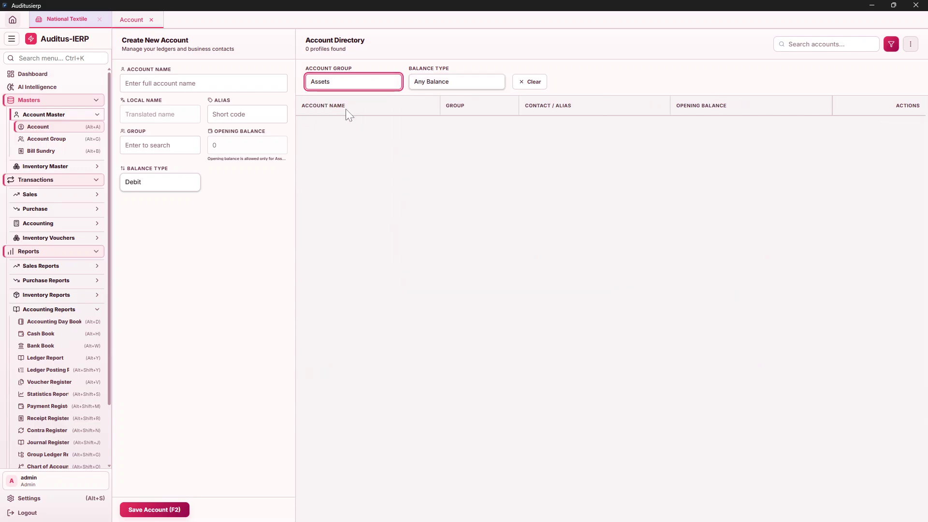
pyautogui.click(373, 88)
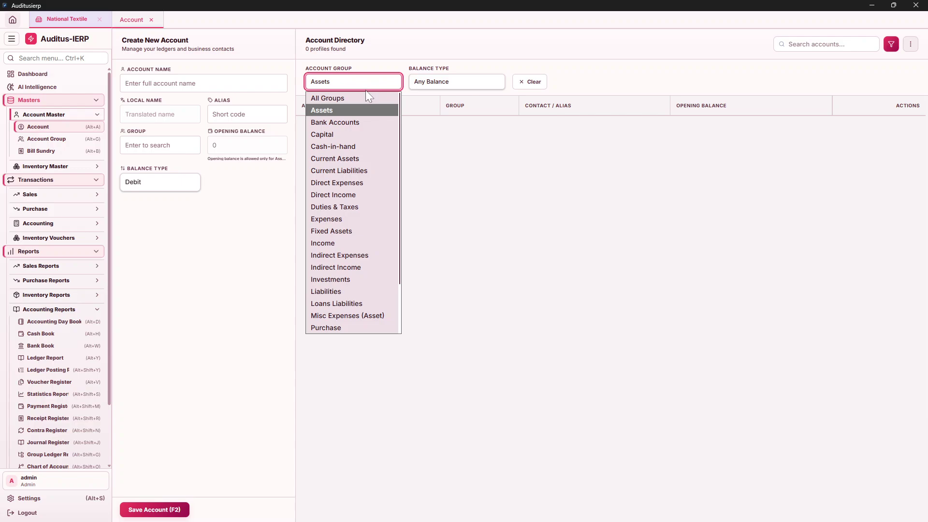
pyautogui.click(344, 122)
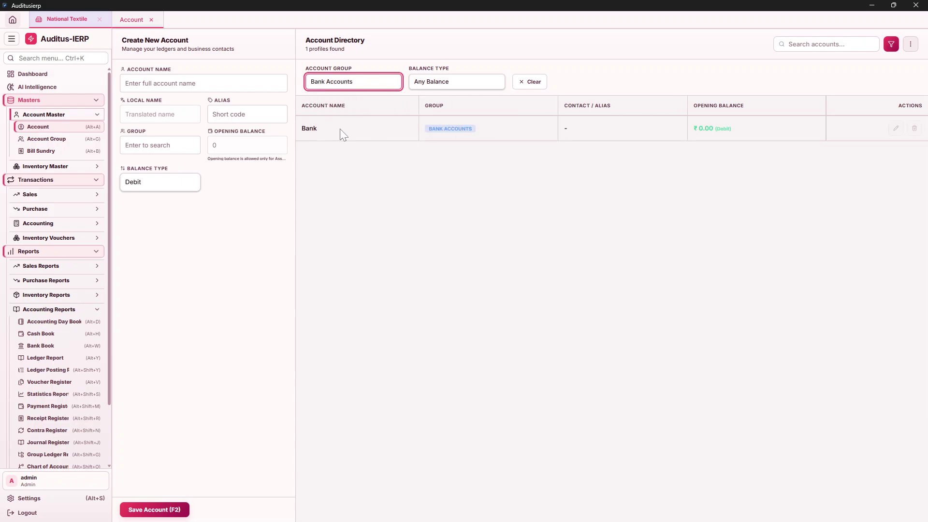
pyautogui.click(349, 88)
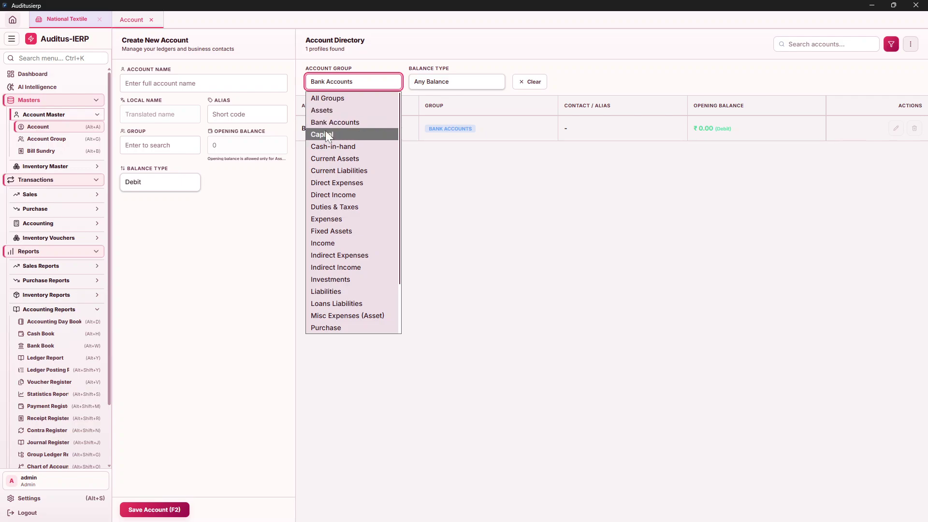
pyautogui.click(382, 128)
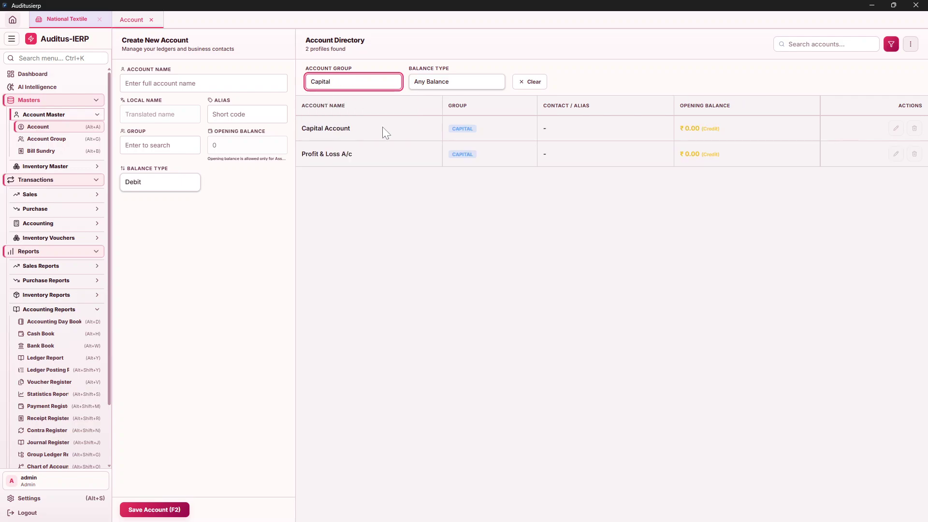
pyautogui.click(360, 91)
pyautogui.click(340, 146)
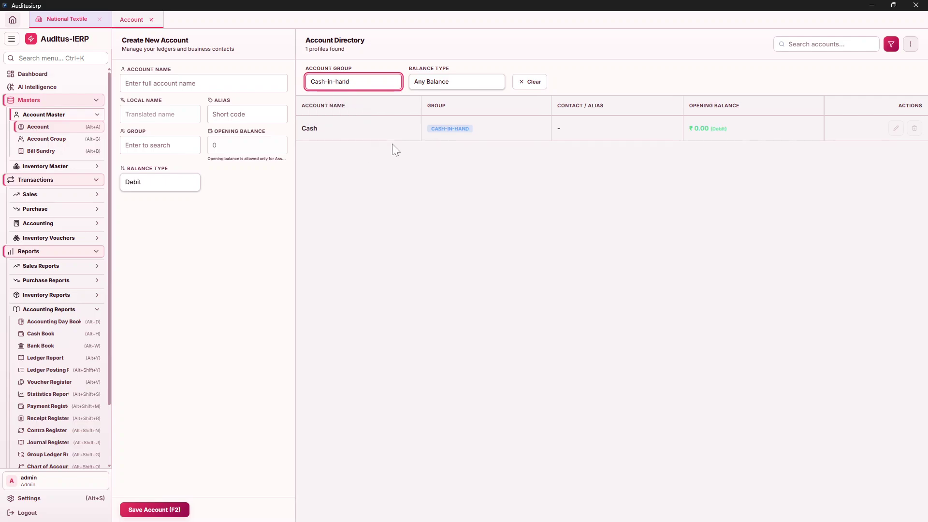
# Filter by Duties & Taxes and Expenses, ending on Indirect Expenses with 10 accounts.
pyautogui.click(356, 89)
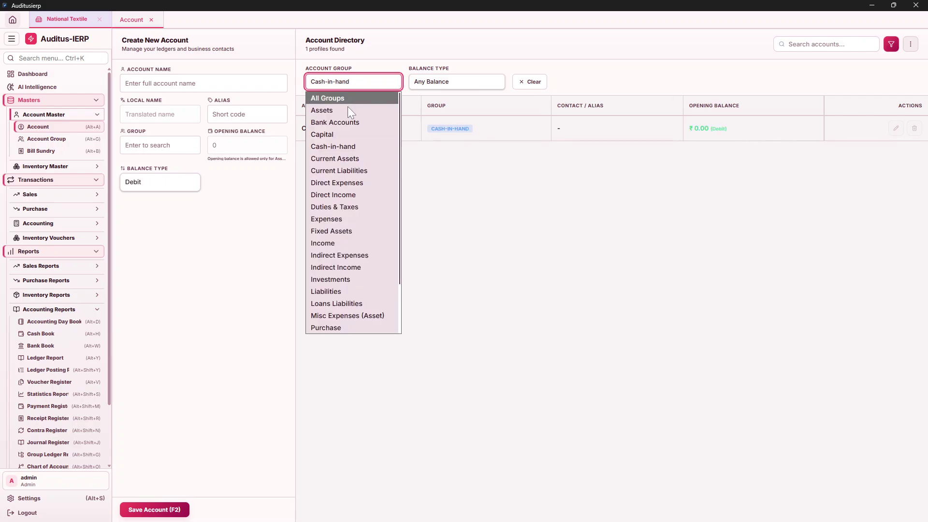
pyautogui.click(347, 207)
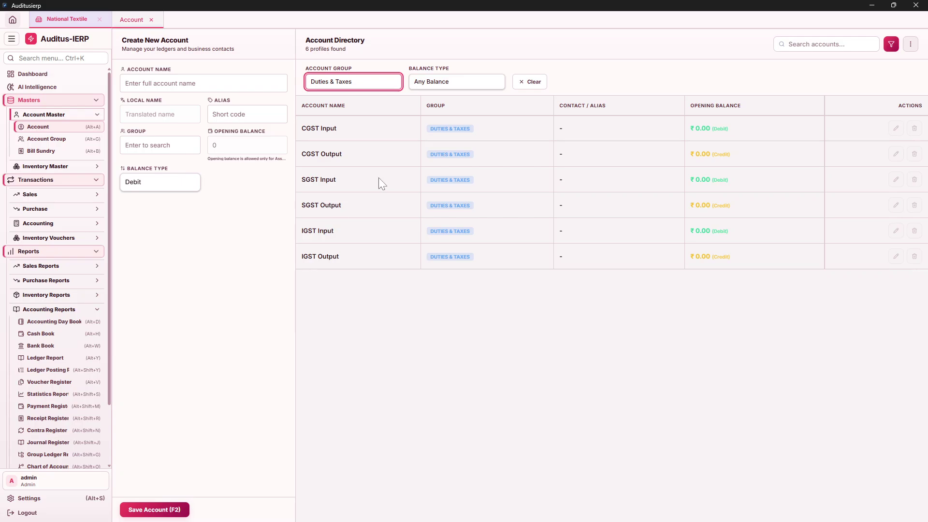
pyautogui.click(346, 89)
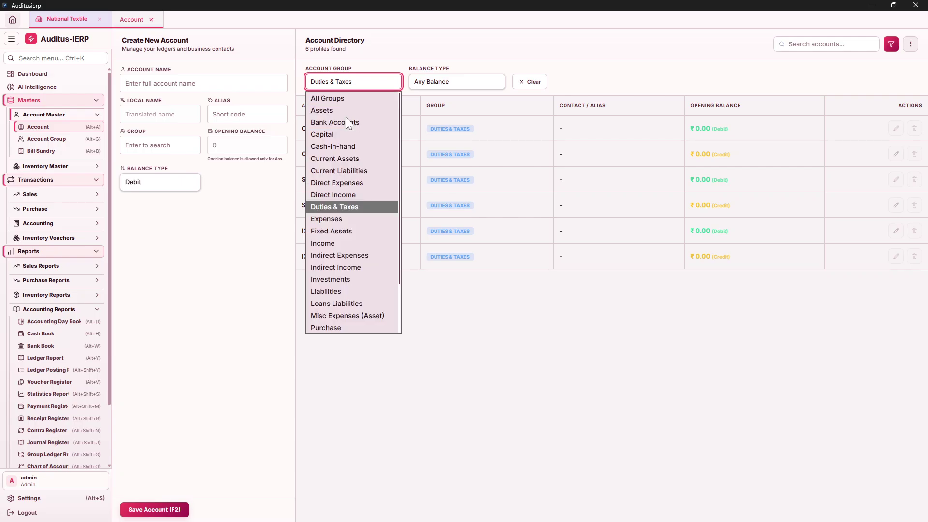
pyautogui.click(344, 217)
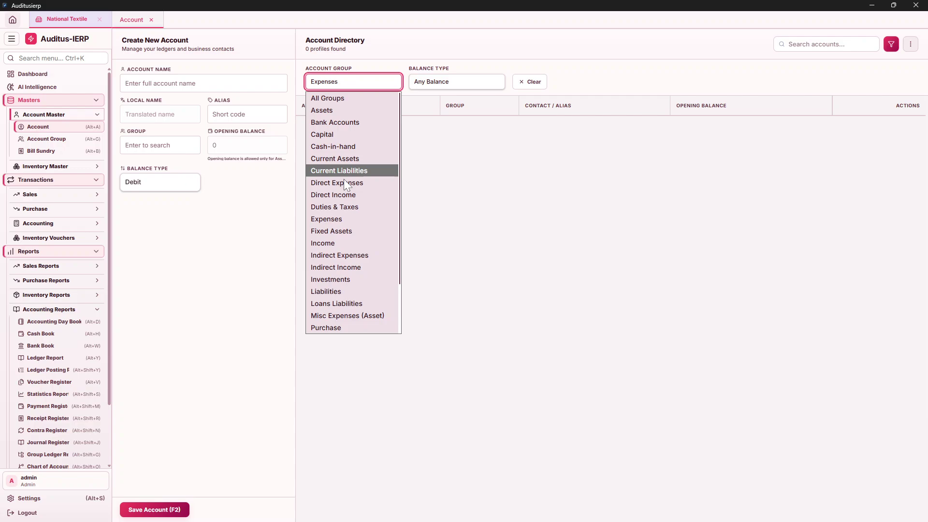
pyautogui.click(347, 256)
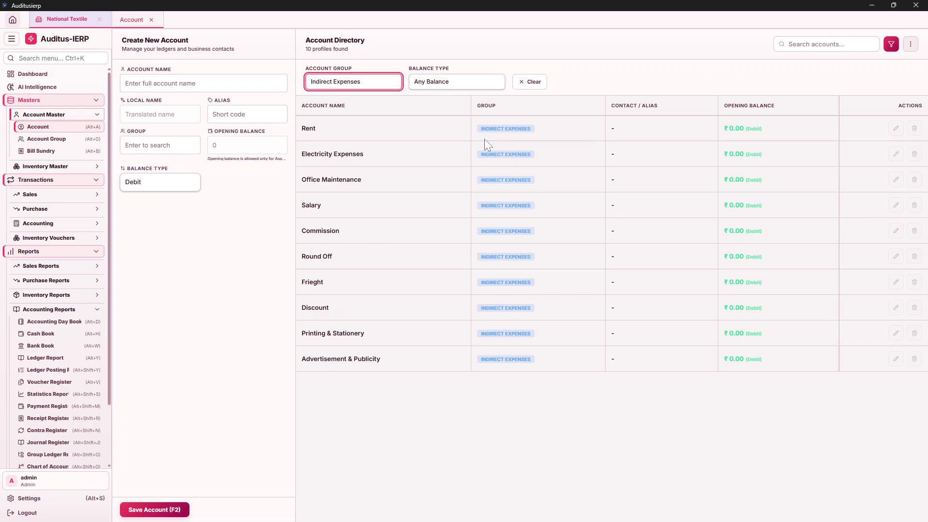
# Filter the account directory by Sundry Debtors, then by Sundry Creditors.
pyautogui.click(362, 86)
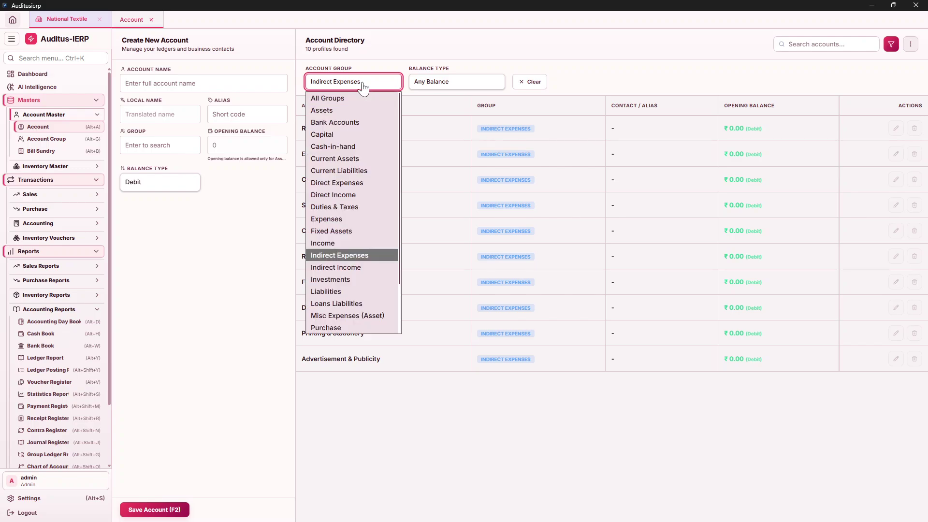
pyautogui.scroll(-2, 349, 334)
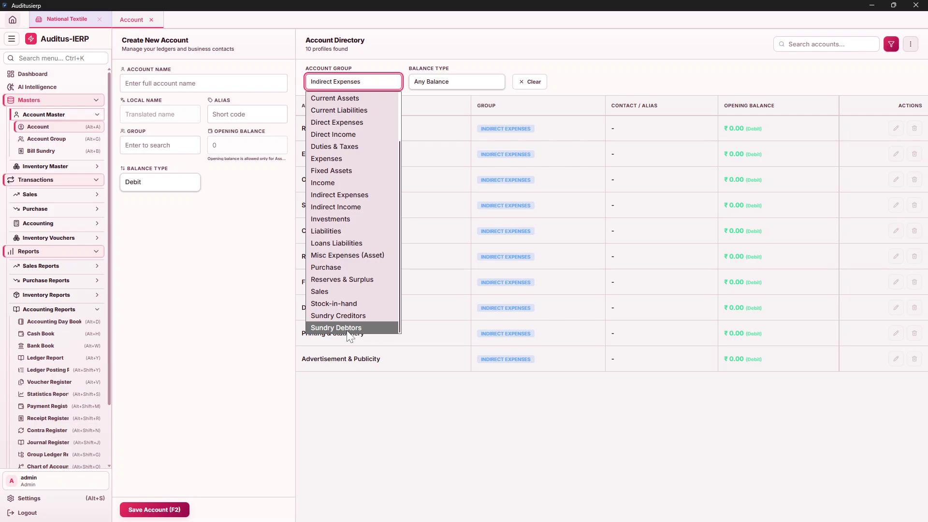
pyautogui.click(348, 329)
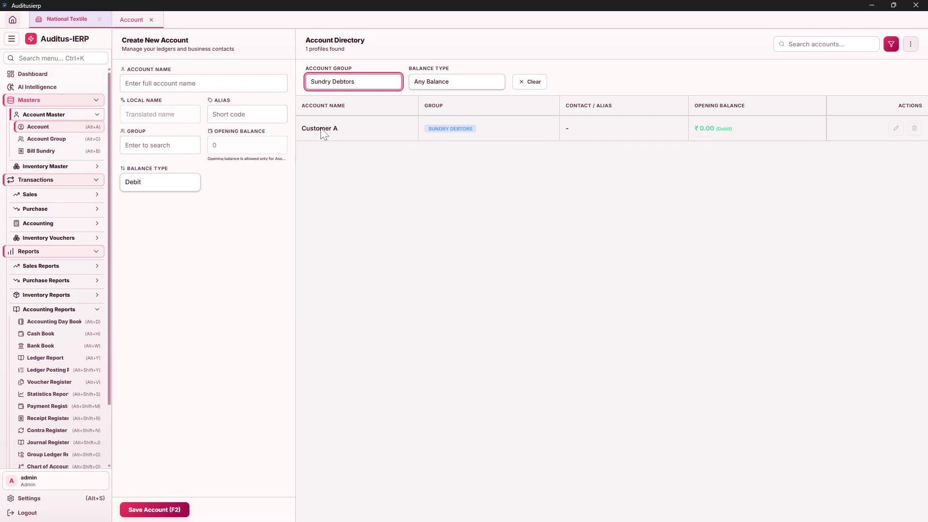
pyautogui.click(358, 88)
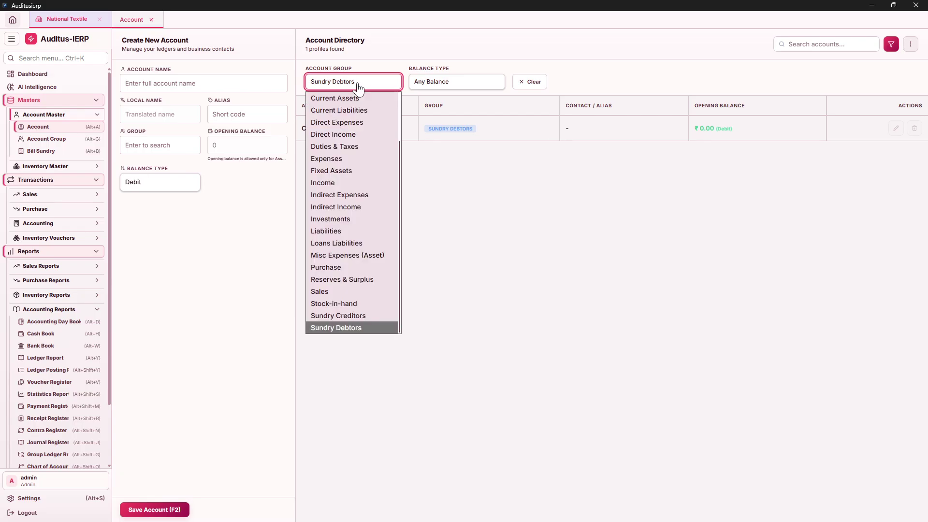
pyautogui.click(329, 315)
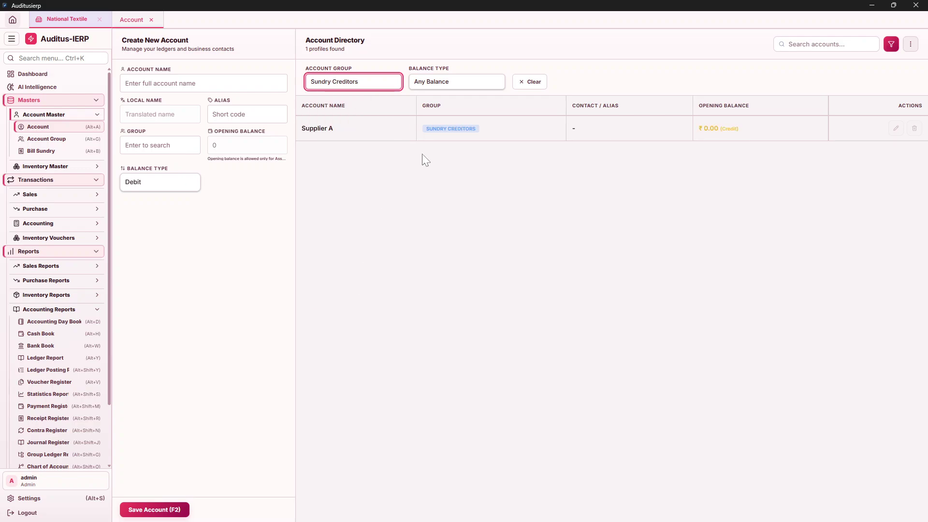
# Show the Sales accounts, then reset the filter to All Groups listing 24 profiles.
pyautogui.click(356, 87)
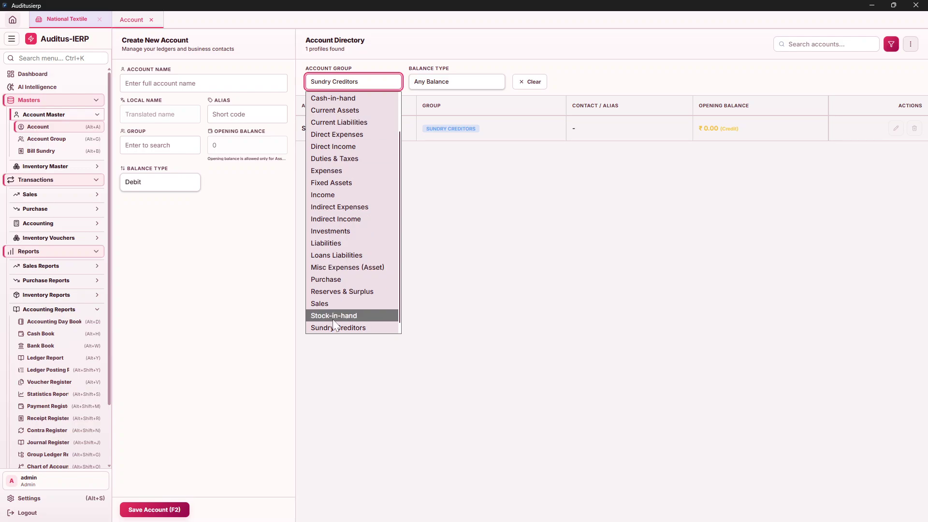
pyautogui.click(326, 303)
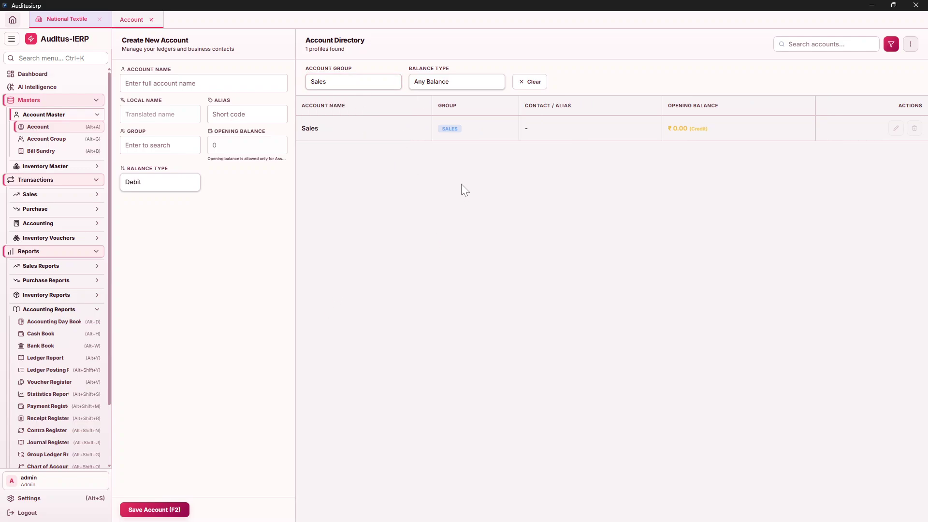
pyautogui.click(375, 85)
pyautogui.scroll(1, 350, 109)
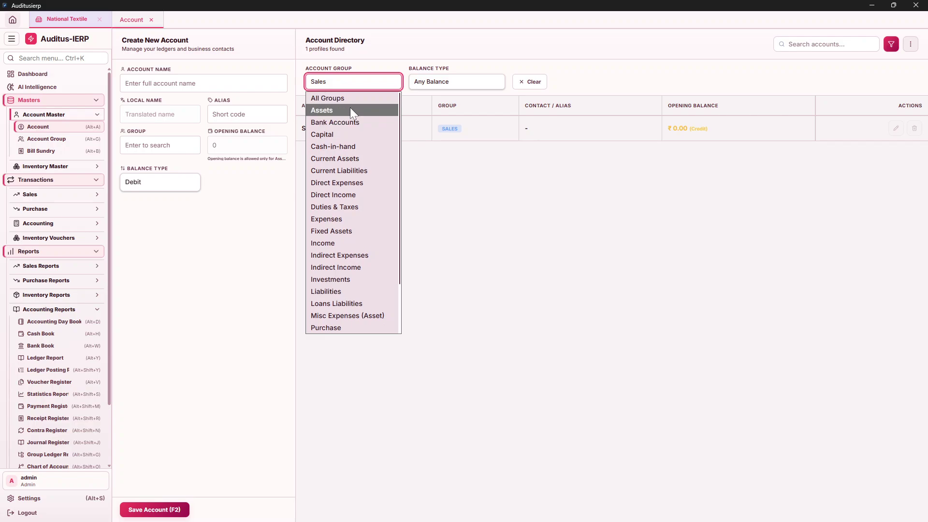
pyautogui.click(350, 100)
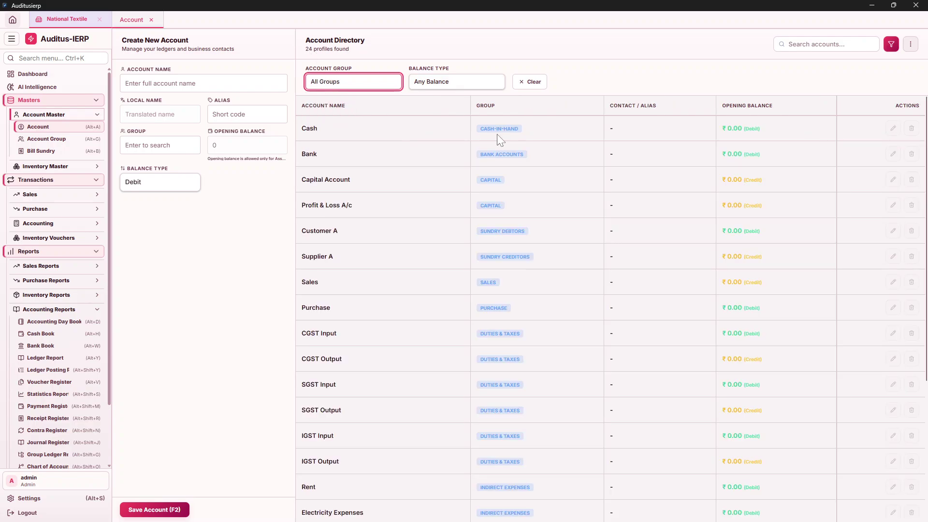
# Enter the account's single first name, deleting the trial 'Agencies' suffix, local name auto-filled.
pyautogui.scroll(-4, 507, 232)
pyautogui.scroll(4, 517, 257)
pyautogui.click(184, 83)
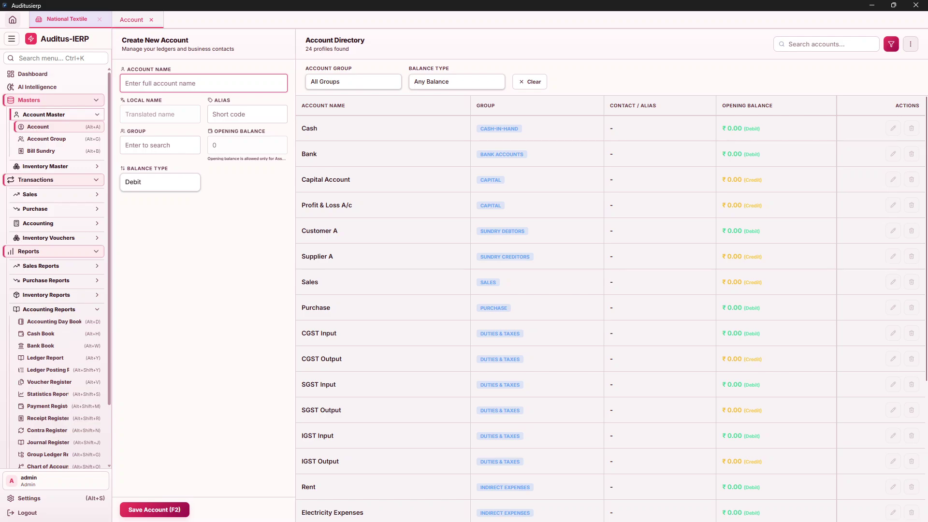
pyautogui.write('Ra')
pyautogui.write('esh')
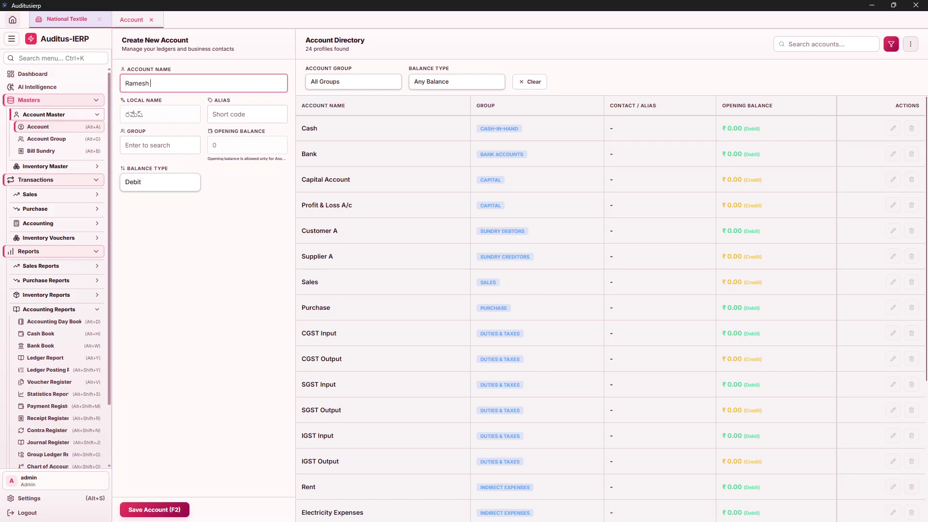
pyautogui.write(' Ene')
pyautogui.press('BackSpace')
pyautogui.press('BackSpace')
pyautogui.write('Agencies')
pyautogui.press('BackSpace')
pyautogui.press('BackSpace')
pyautogui.press('BackSpace')
pyautogui.press('BackSpace')
pyautogui.press('BackSpace')
pyautogui.press('BackSpace')
pyautogui.press('BackSpace')
pyautogui.press('BackSpace')
pyautogui.click(246, 114)
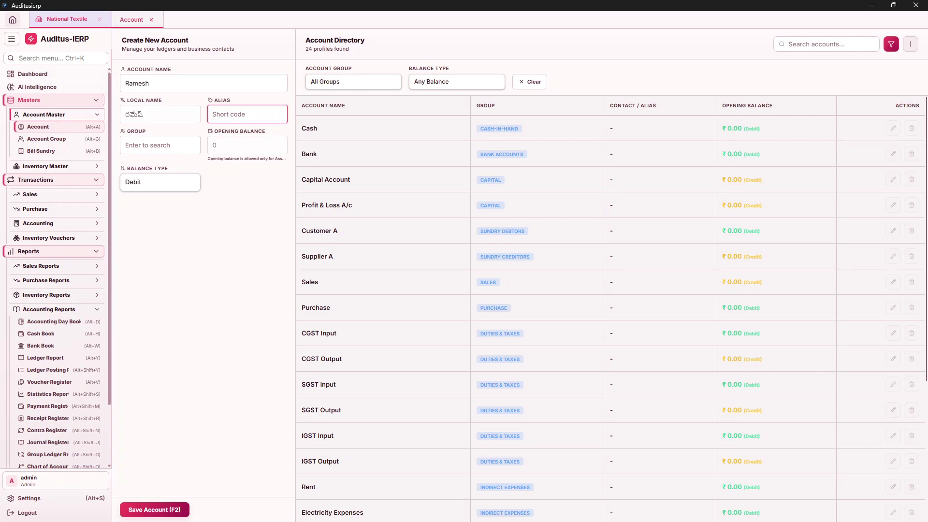
pyautogui.click(160, 145)
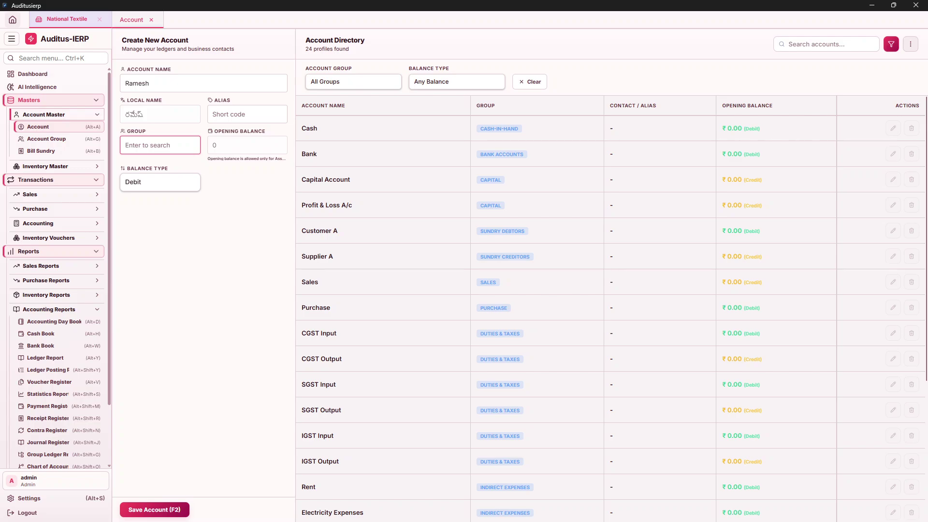
# Pick Sundry Debtors as the account group via 'su', giving a Debit balance type.
pyautogui.press('Return')
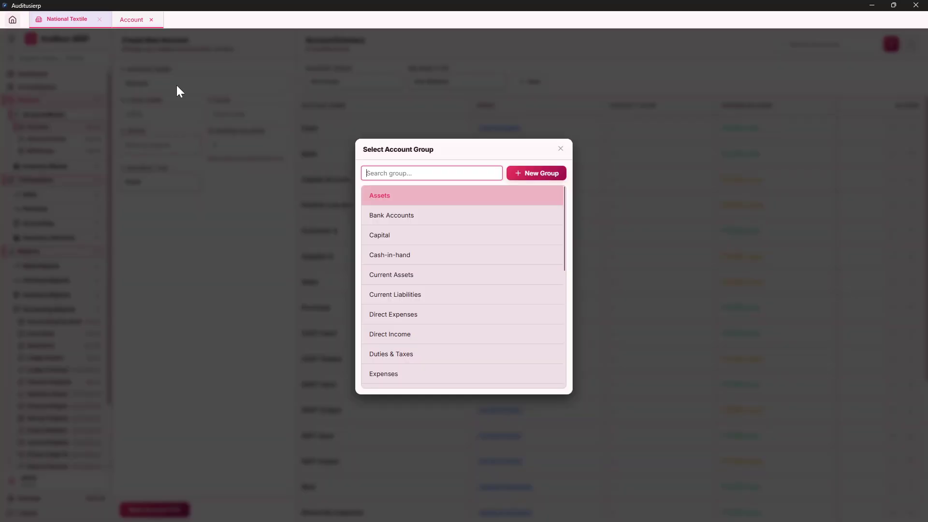
pyautogui.write('su')
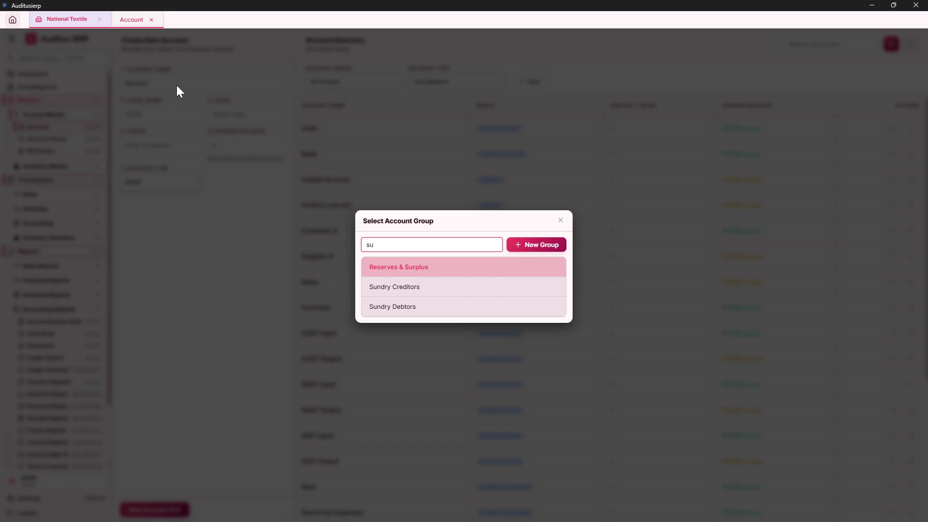
pyautogui.press('Down')
pyautogui.press('Down')
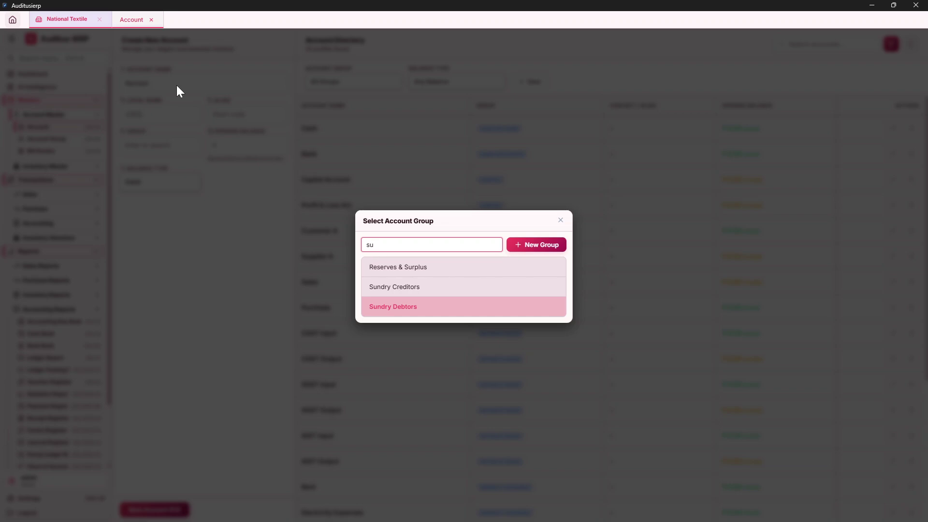
pyautogui.press('Return')
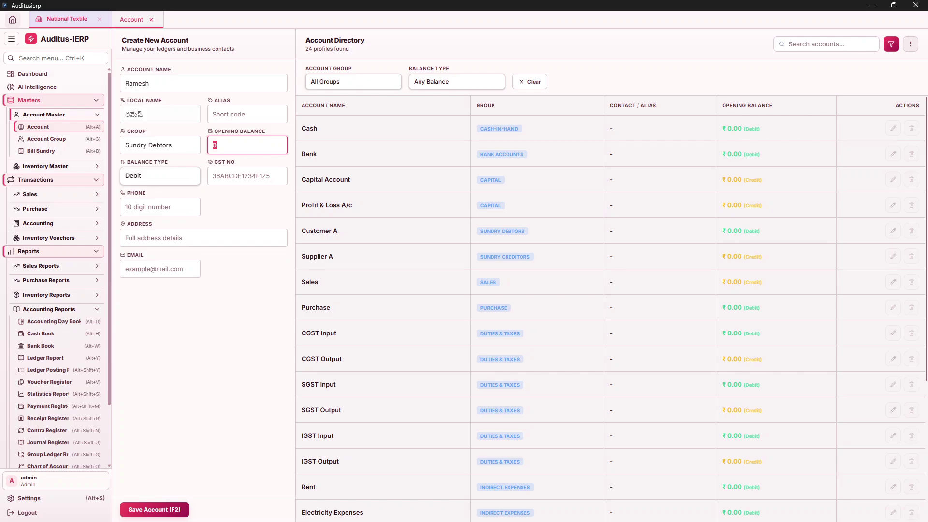
pyautogui.write('5000')
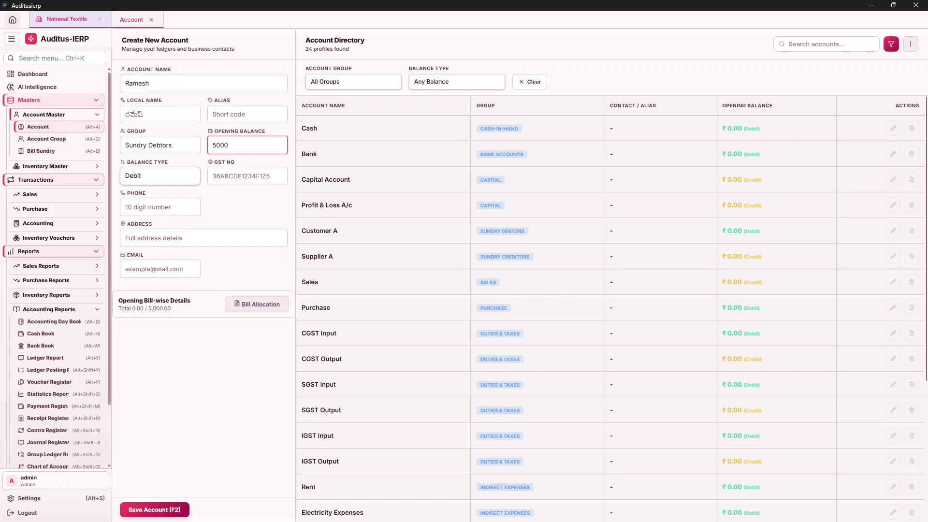
pyautogui.press('BackSpace')
pyautogui.press('BackSpace')
pyautogui.press('BackSpace')
pyautogui.press('BackSpace')
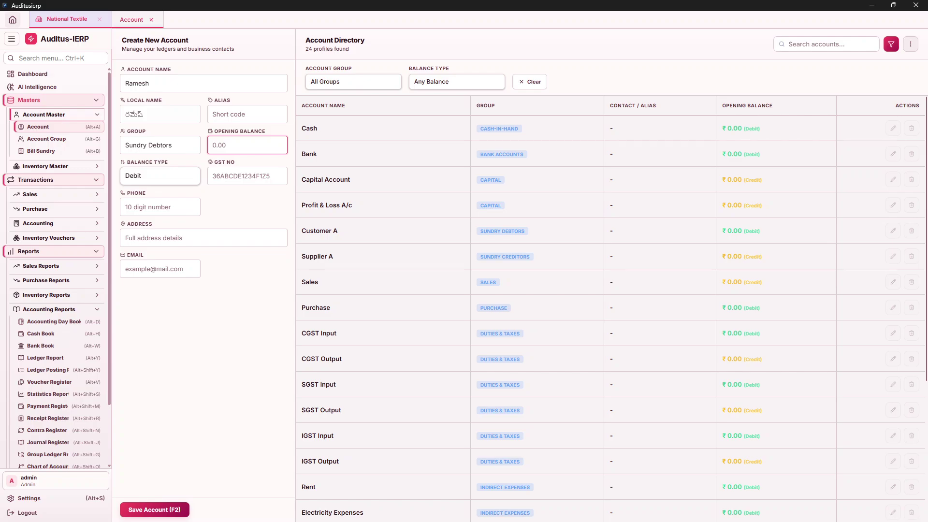
pyautogui.click(159, 175)
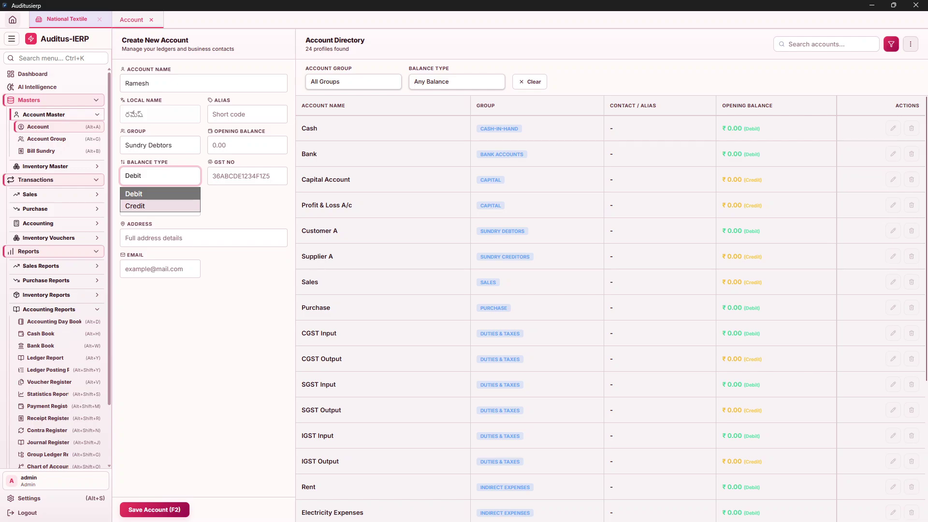
pyautogui.press('Return')
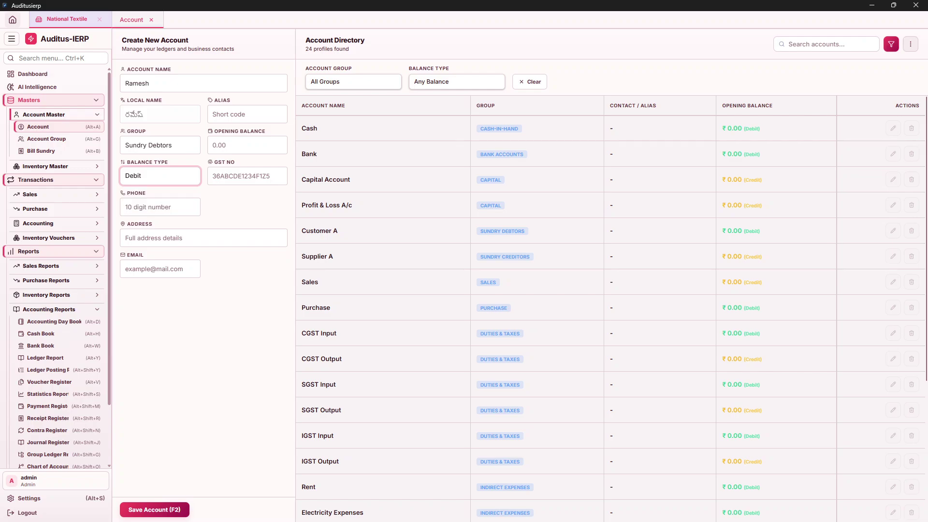
pyautogui.click(213, 176)
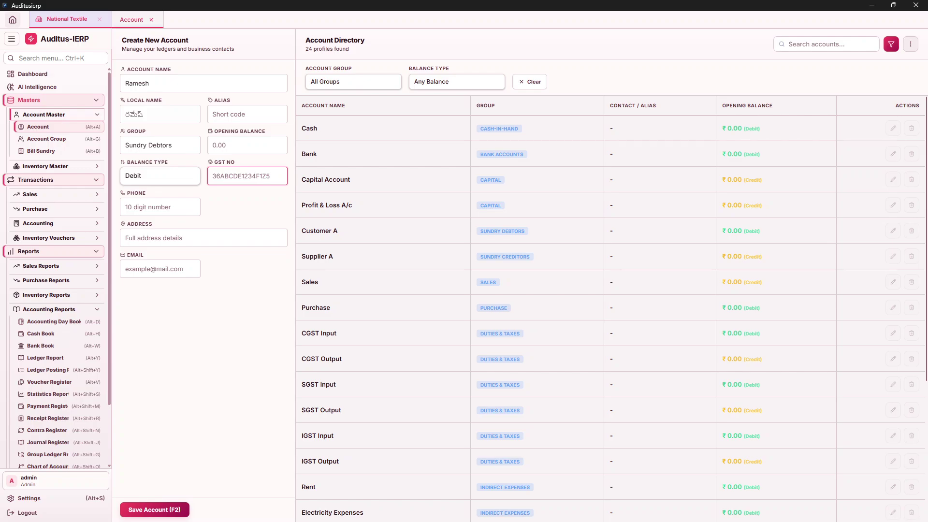
# Leave Phone, Address and Email blank and save the new Sundry Debtors account.
pyautogui.click(126, 207)
pyautogui.click(127, 238)
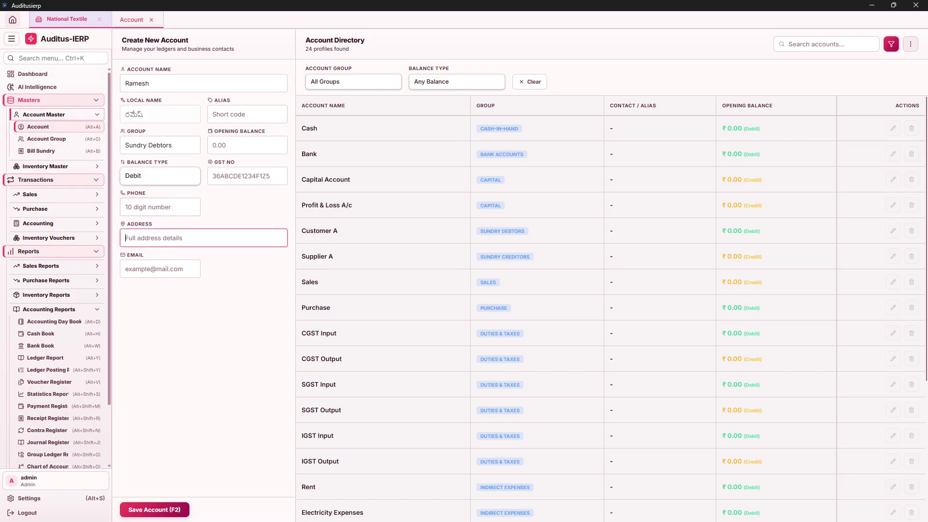
pyautogui.click(126, 269)
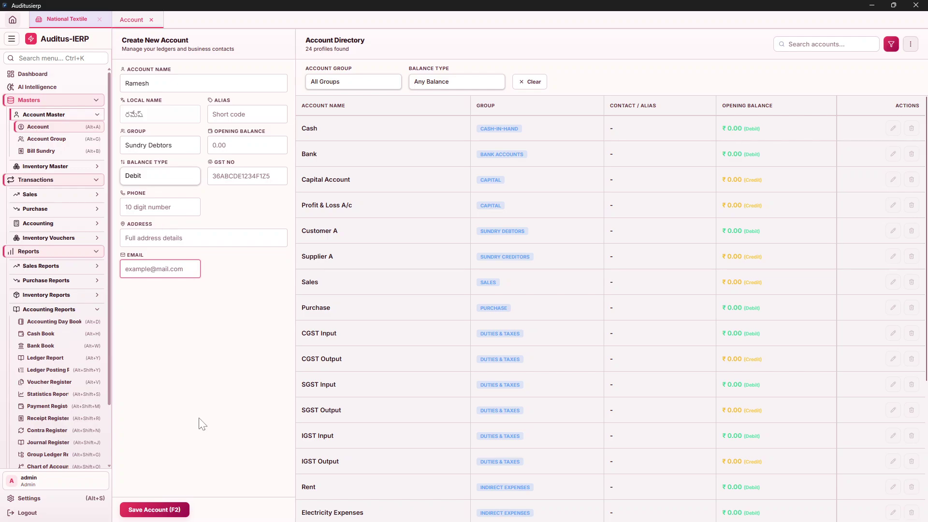
pyautogui.click(169, 510)
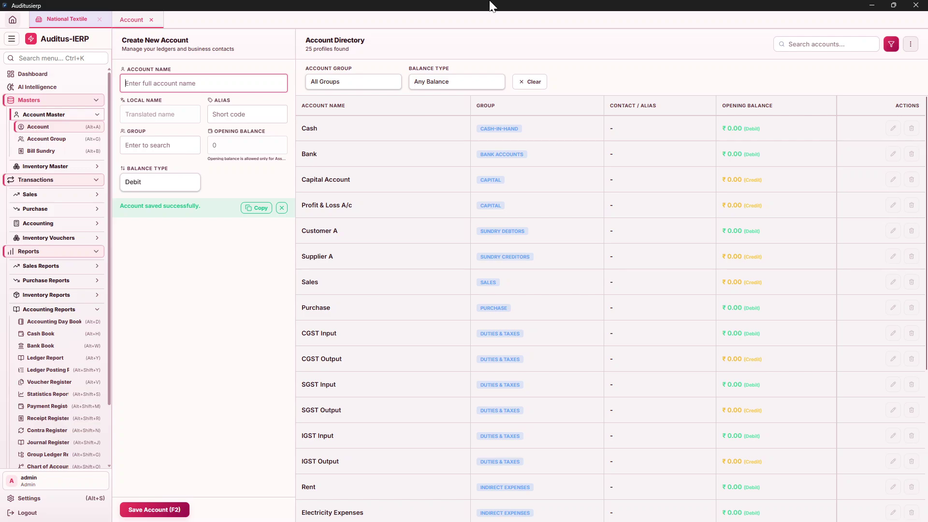
# Clear the directory filter and collapse the filter bar, showing all 25 profiles.
pyautogui.click(530, 87)
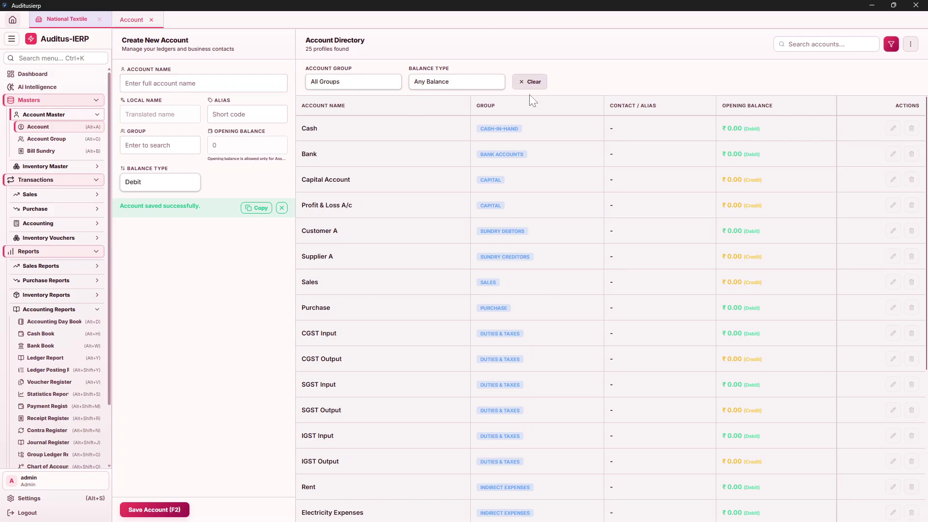
pyautogui.click(891, 44)
pyautogui.scroll(-4, 818, 238)
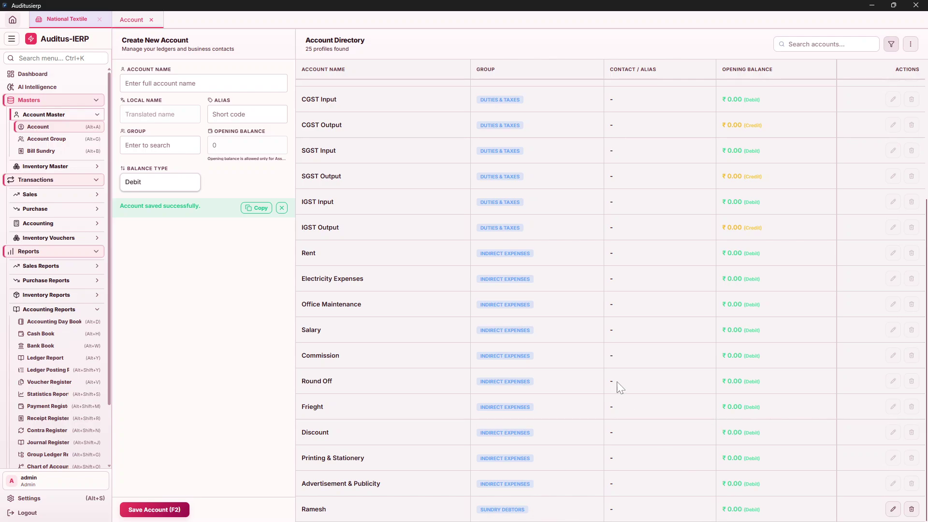
# Filter the account directory by the Indirect Expenses group to show its 10 accounts.
pyautogui.click(891, 45)
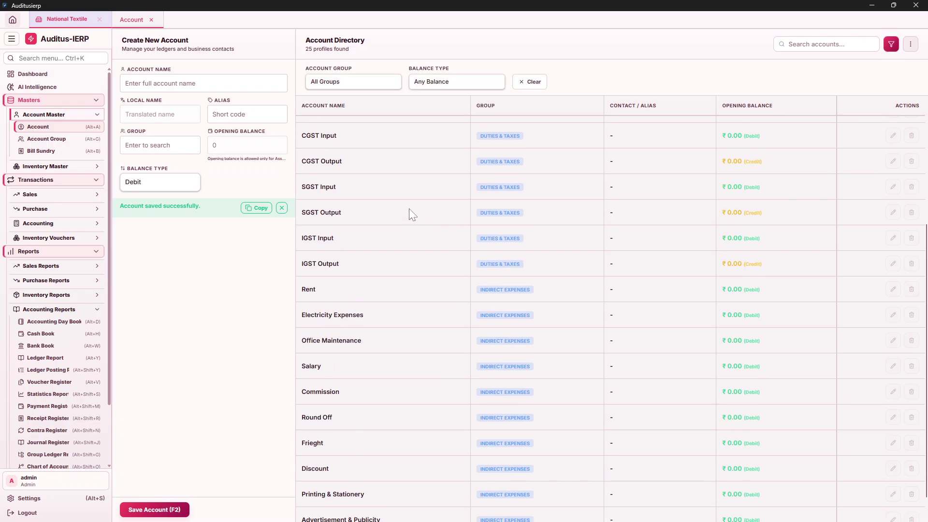
pyautogui.click(351, 85)
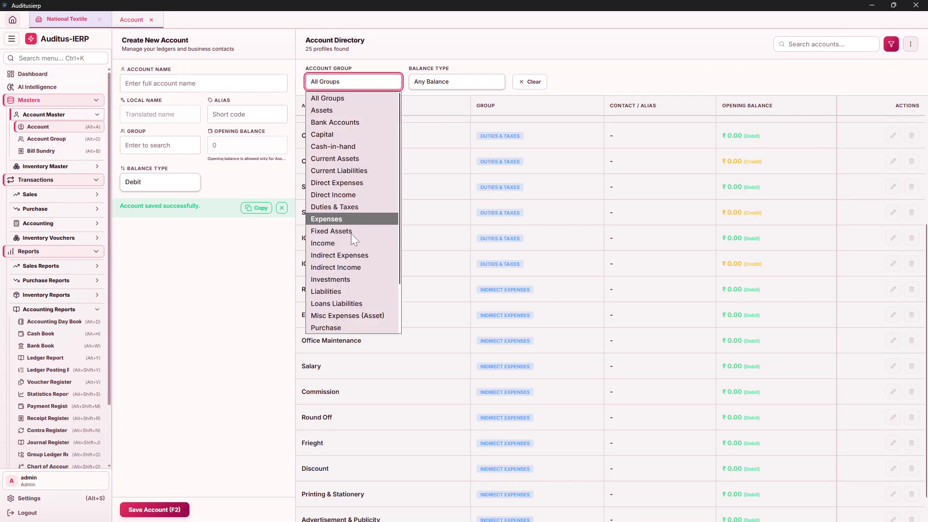
pyautogui.click(345, 258)
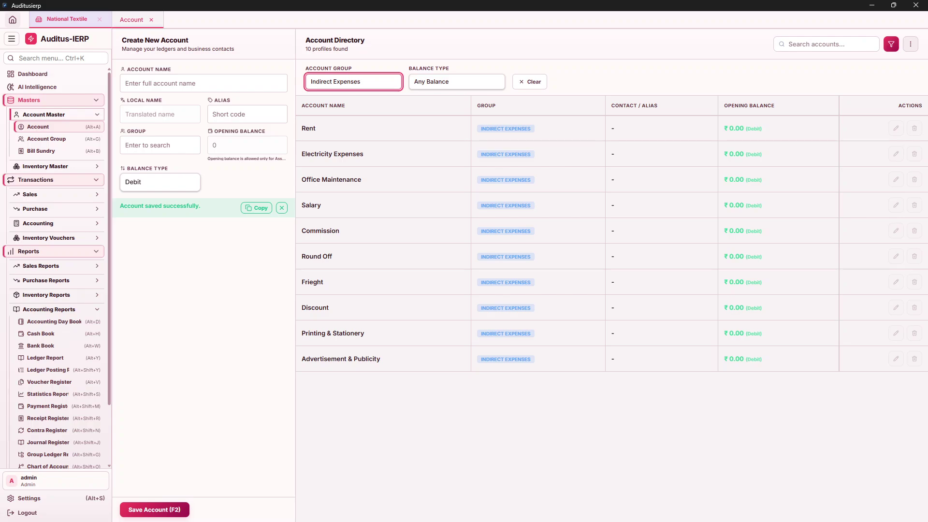
pyautogui.click(203, 83)
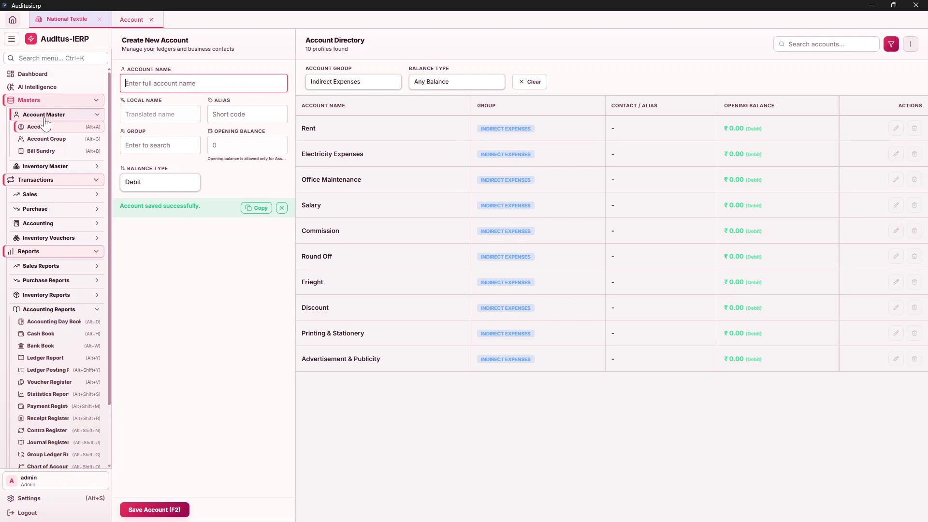
# Search the account group picker for 'in' and 'ex', then close it with no group chosen.
pyautogui.click(145, 146)
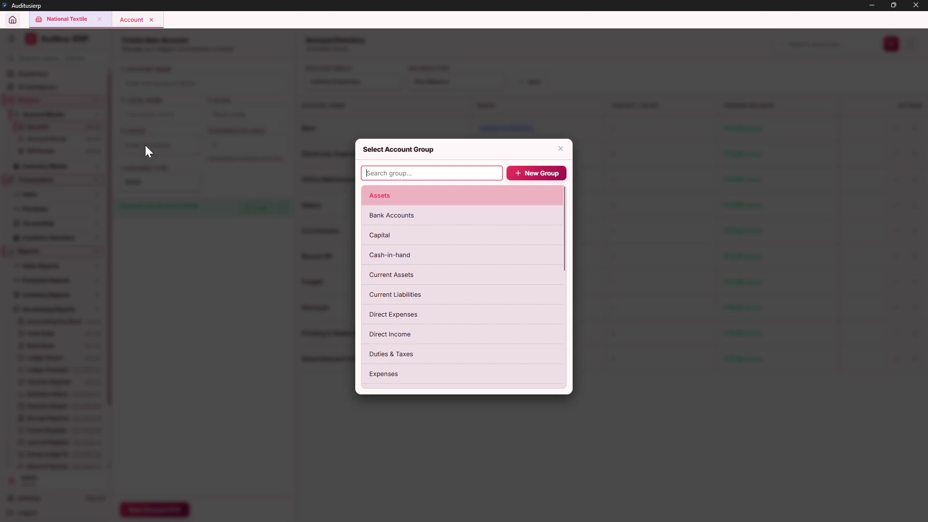
pyautogui.write('in')
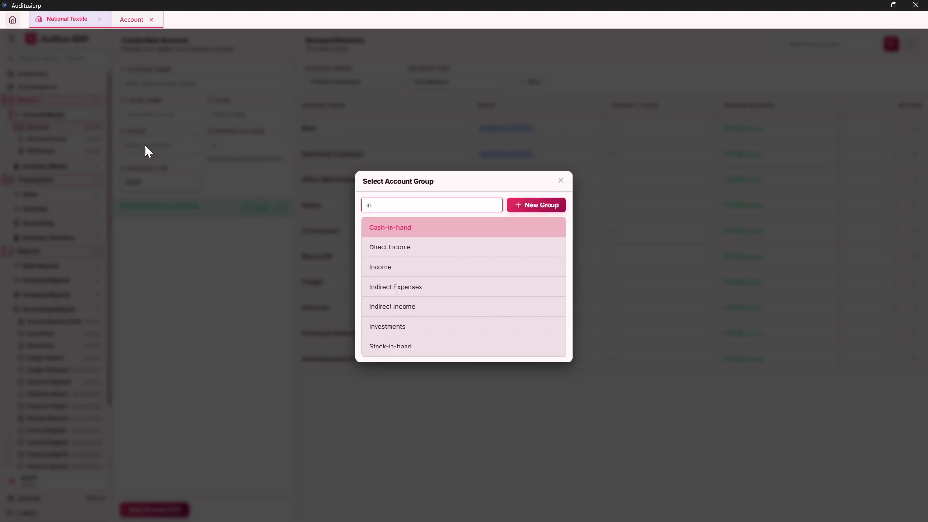
pyautogui.press('Down')
pyautogui.press('Down')
pyautogui.press('Down')
pyautogui.press('Down')
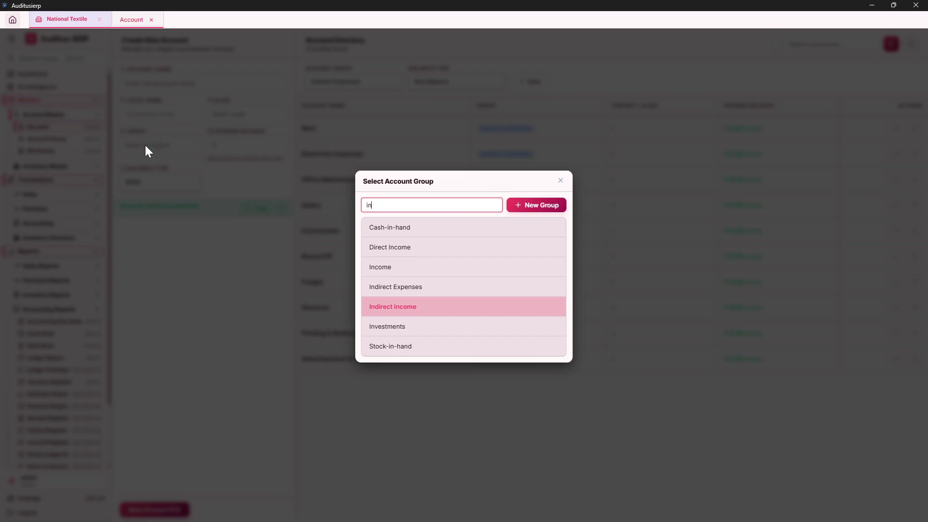
pyautogui.press('BackSpace')
pyautogui.press('BackSpace')
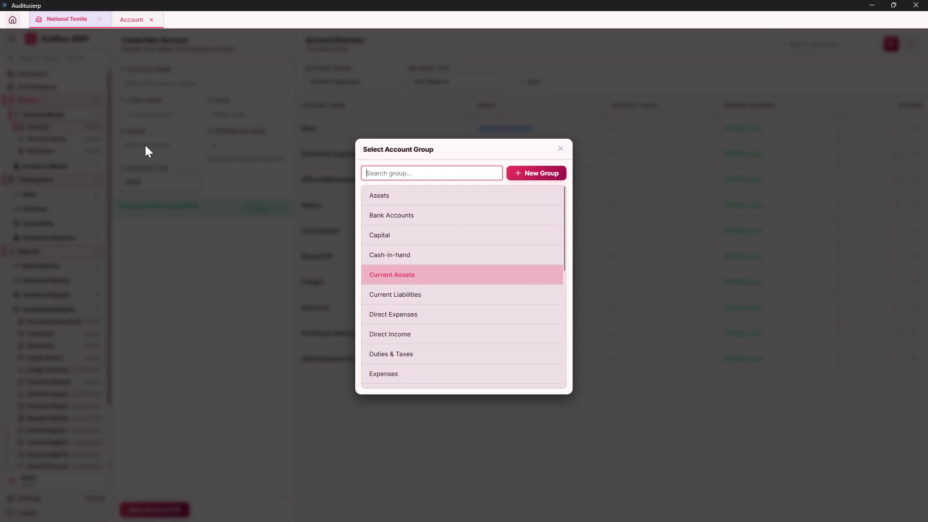
pyautogui.write('ex')
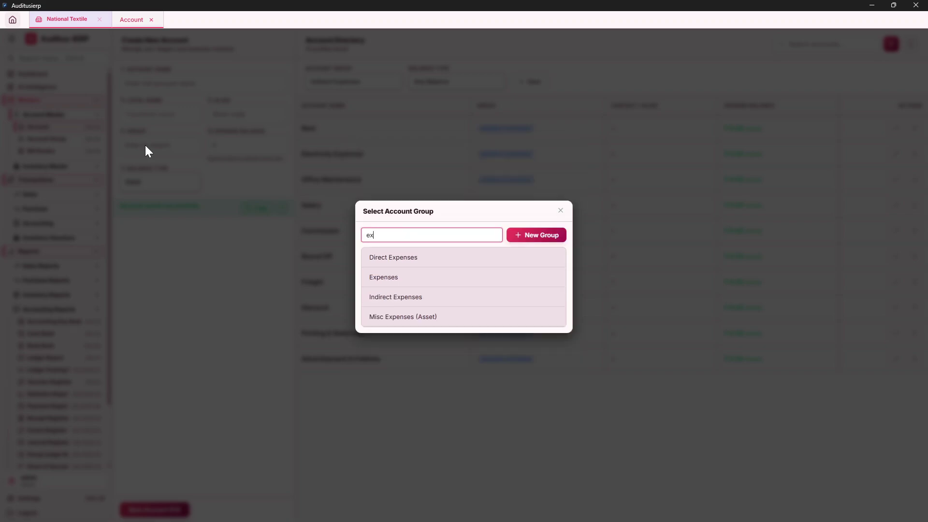
pyautogui.press('BackSpace')
pyautogui.press('BackSpace')
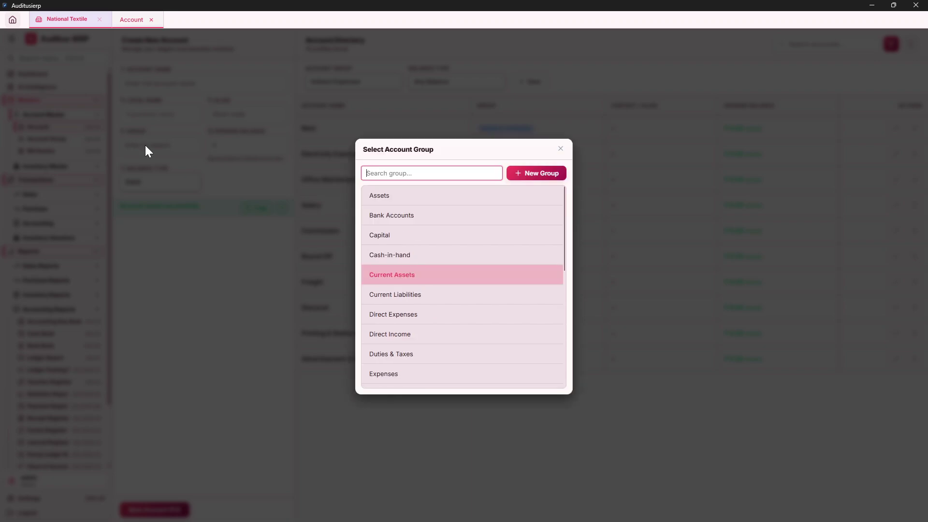
pyautogui.press('Escape')
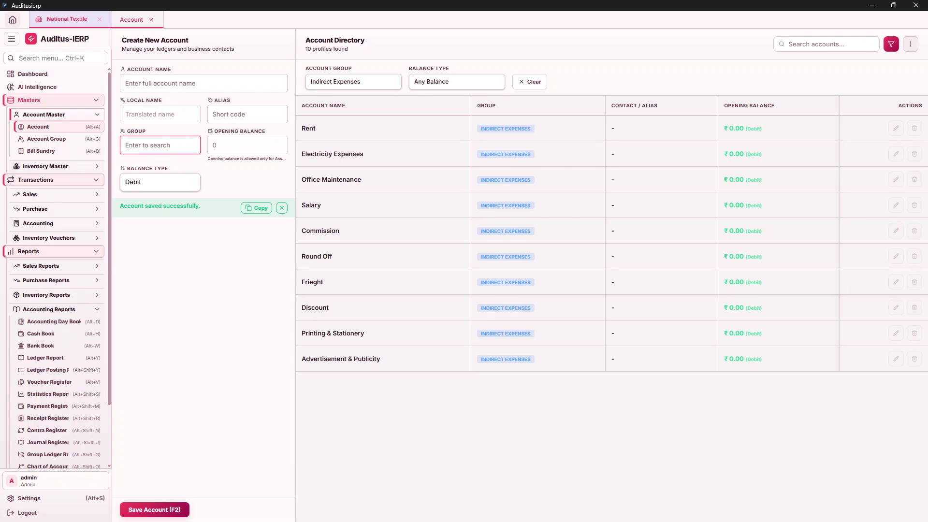
# Replace the placeholder name 'supplier abc' with 'Amrutha Traders' in Account Name.
pyautogui.hotkey('shift', 'Tab')
pyautogui.hotkey('shift', 'Tab')
pyautogui.write('su')
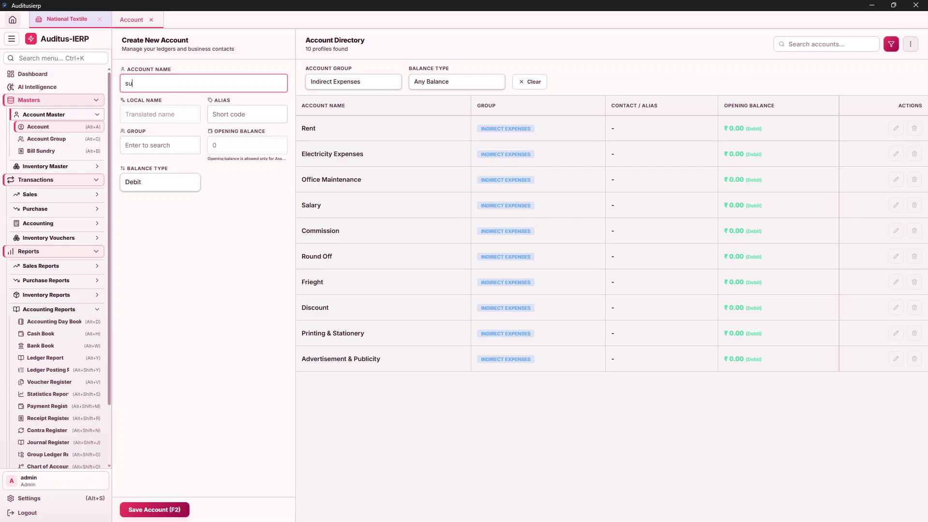
pyautogui.write('pplier abc')
pyautogui.hotkey('ctrl', 'a')
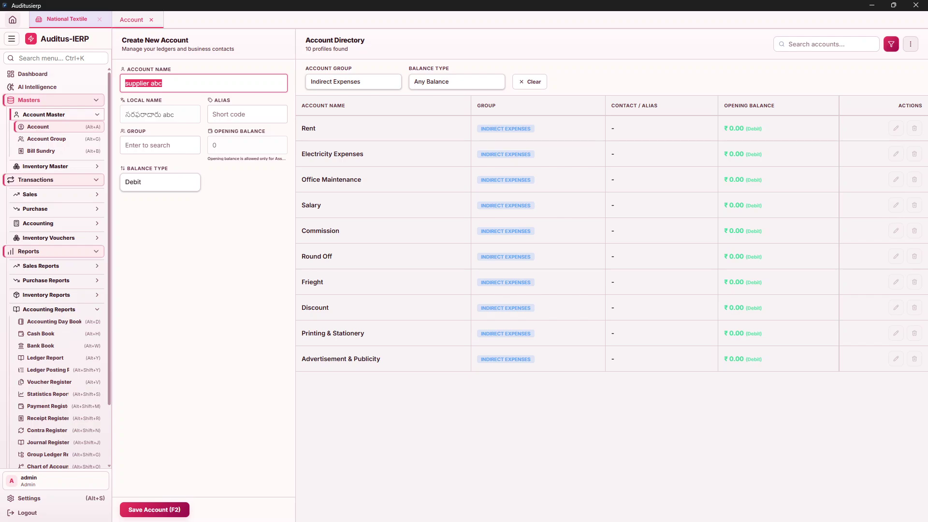
pyautogui.write('Amrutha ')
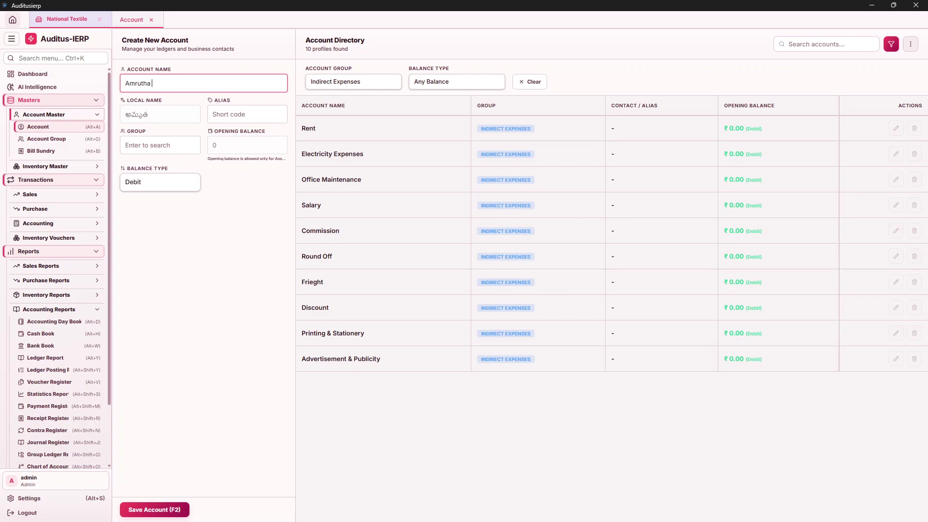
pyautogui.write('Traders')
pyautogui.click(247, 114)
pyautogui.press('Tab')
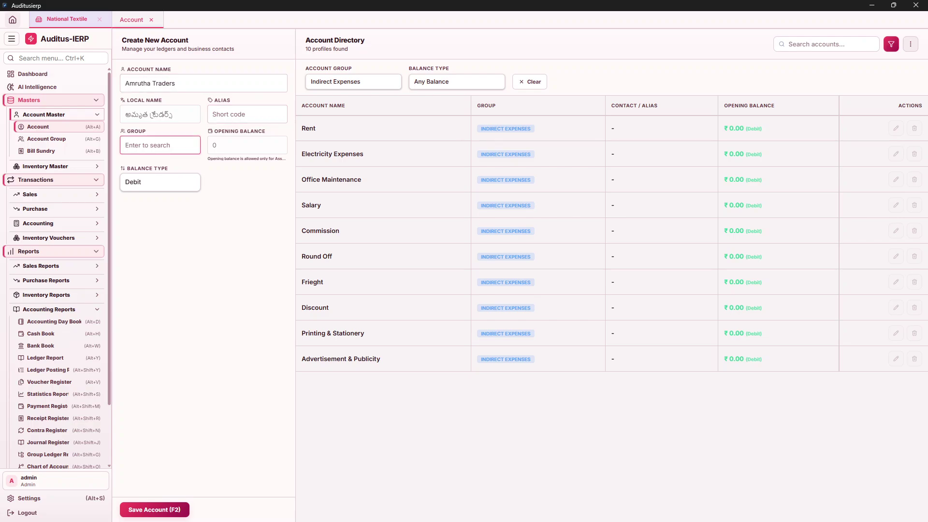
pyautogui.press('Return')
# Assign the Sundry Creditors group, keeping a Credit balance type and 0 opening balance.
pyautogui.write('u')
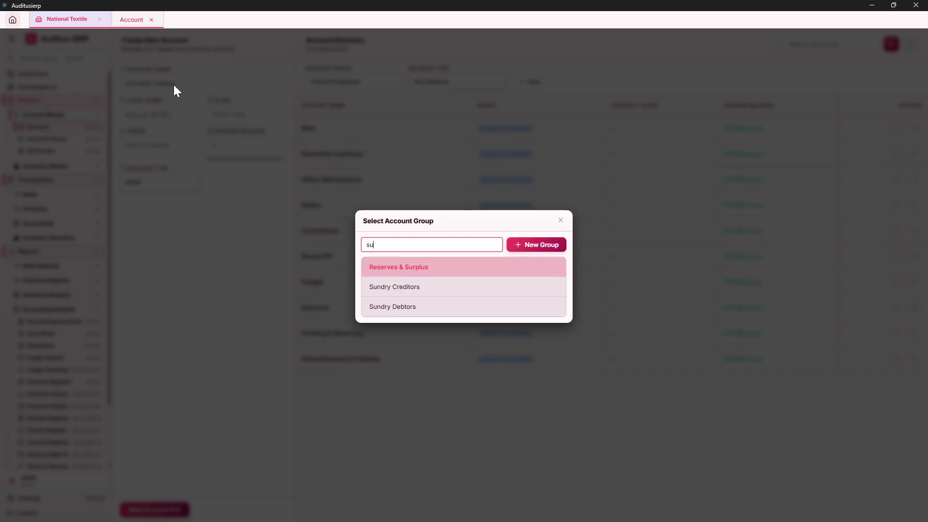
pyautogui.press('Down')
pyautogui.press('Return')
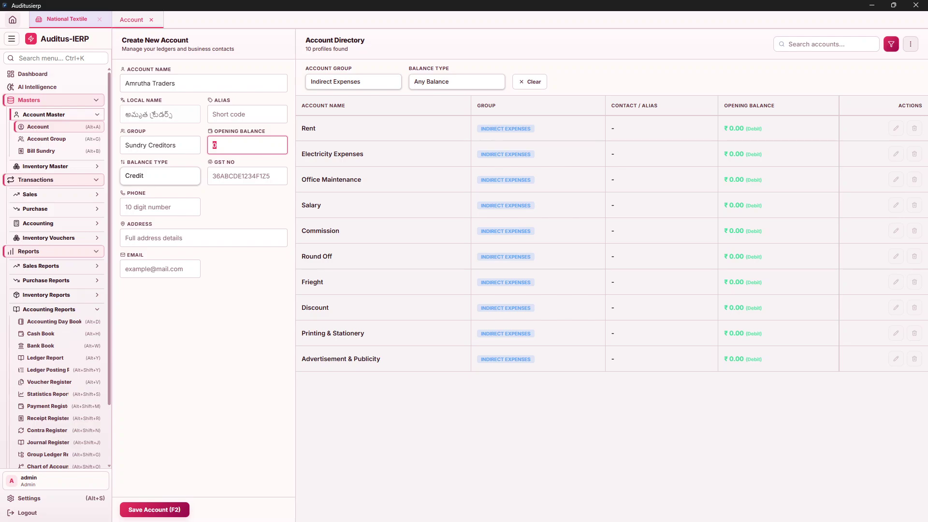
pyautogui.press('Return')
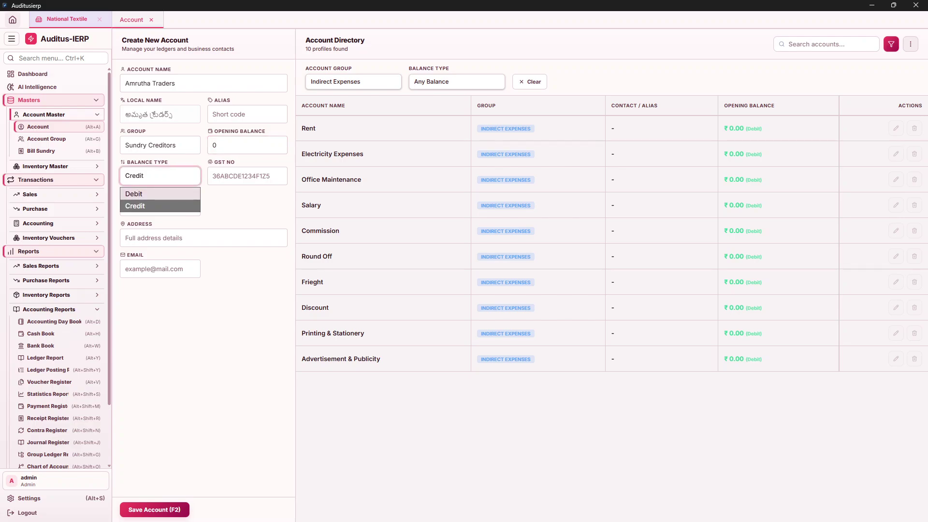
pyautogui.press('Return')
pyautogui.press('Return')
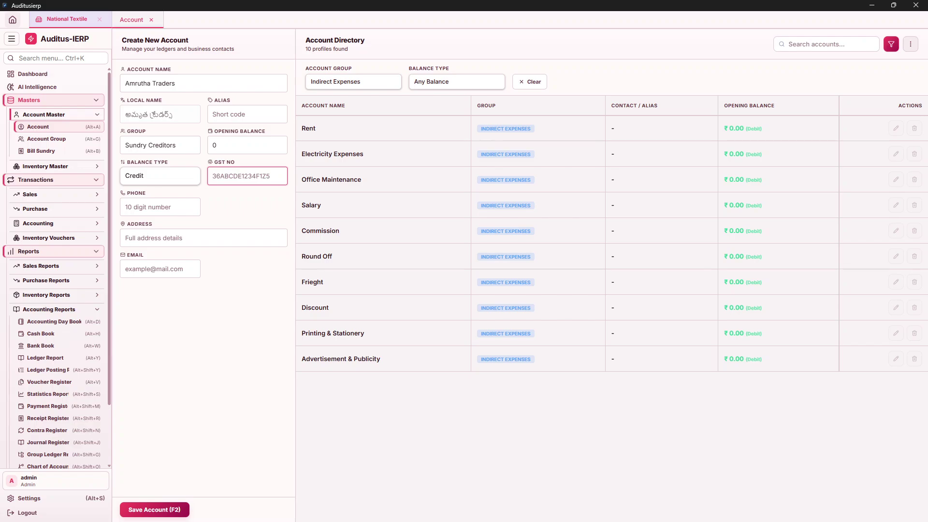
pyautogui.hotkey('shift', 'Tab')
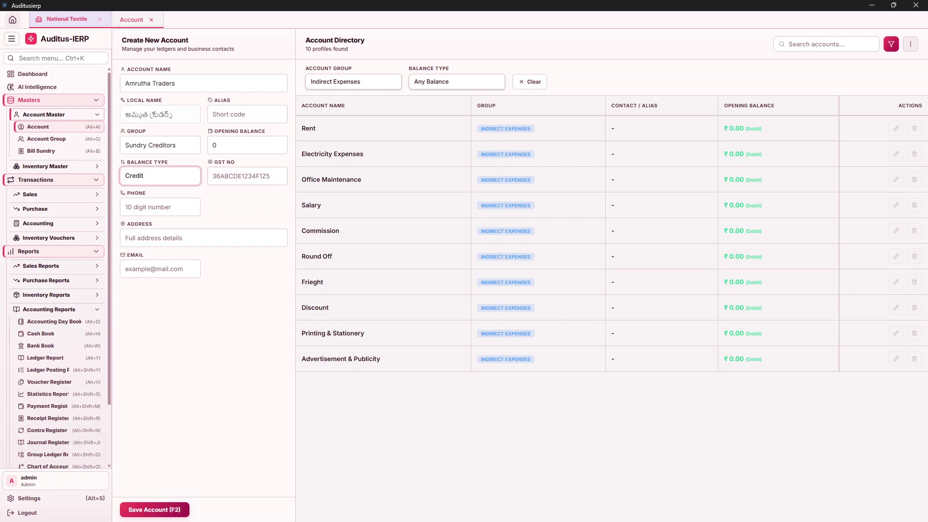
pyautogui.hotkey('shift', 'Tab')
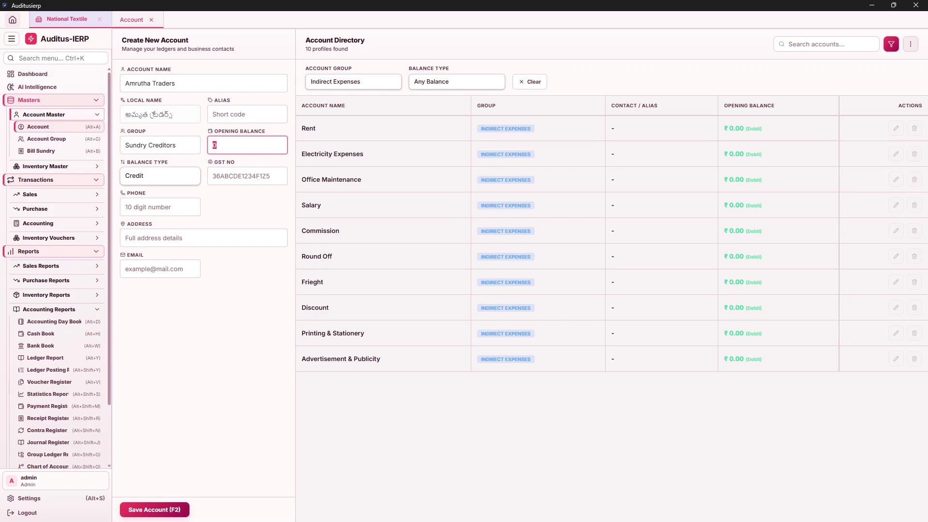
pyautogui.hotkey('shift', 'Tab')
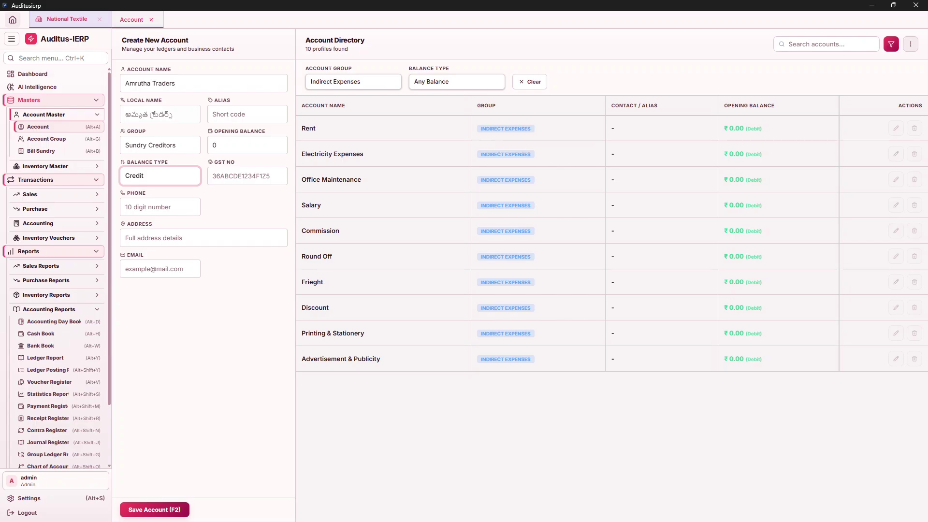
pyautogui.press('Tab')
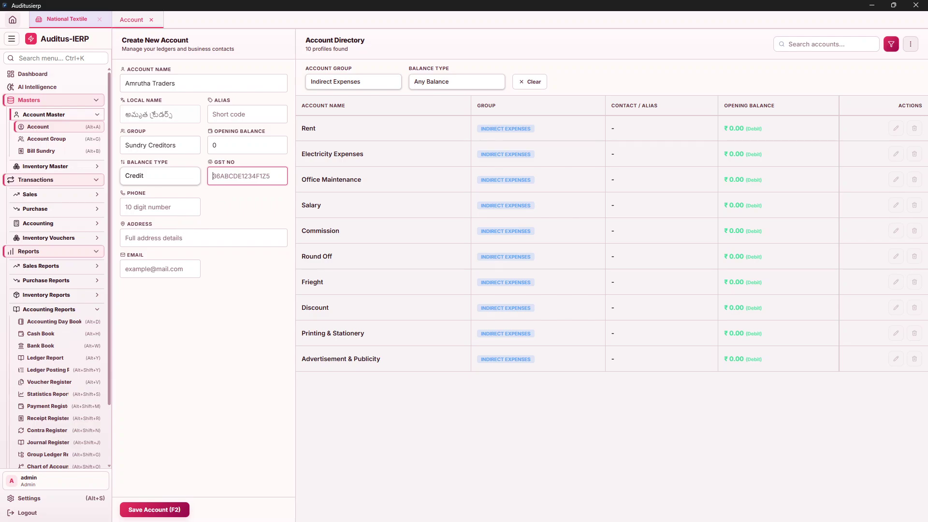
pyautogui.press('Tab')
pyautogui.press('Tab')
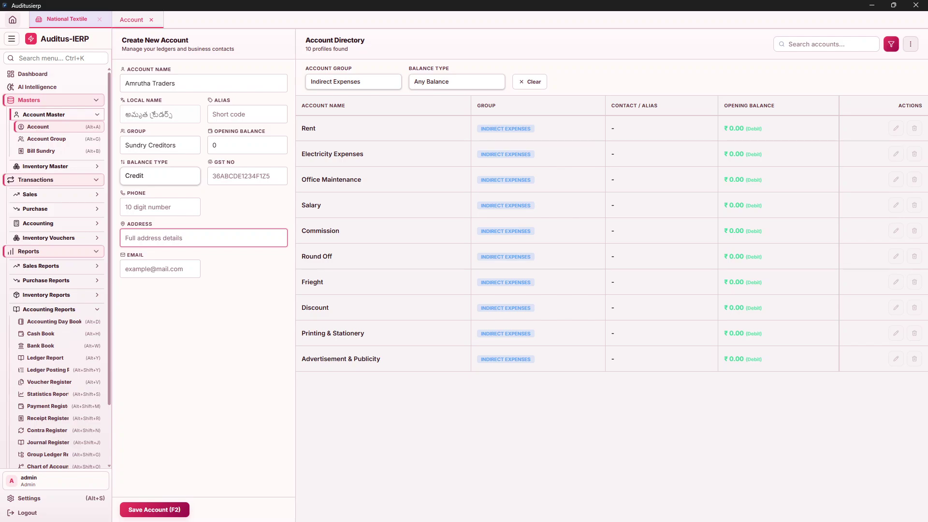
# Save Amrutha Traders, clear the group filter and scroll to the end of 26 accounts.
pyautogui.click(172, 513)
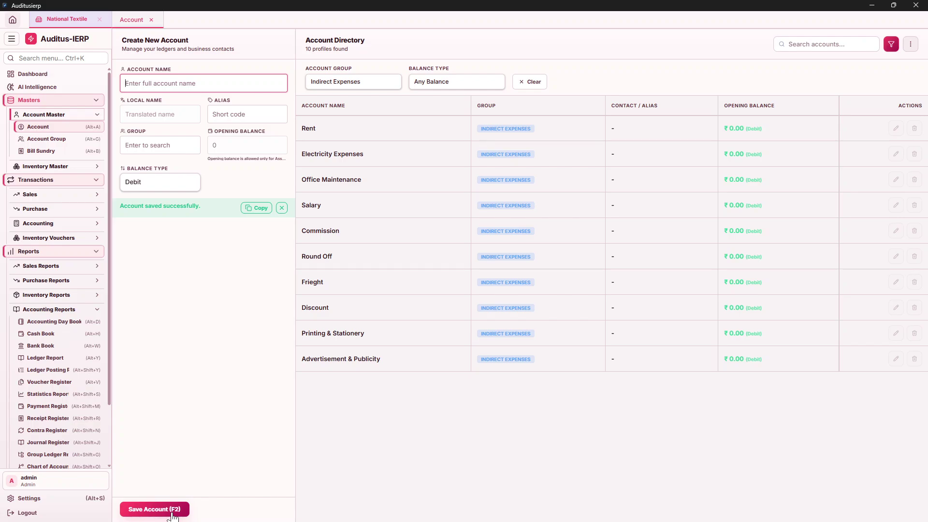
pyautogui.click(532, 88)
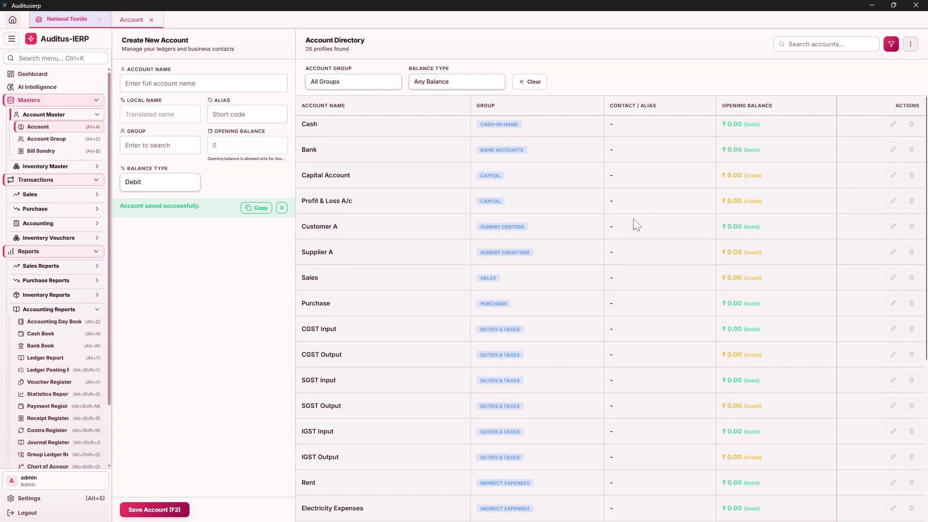
pyautogui.scroll(-2, 633, 218)
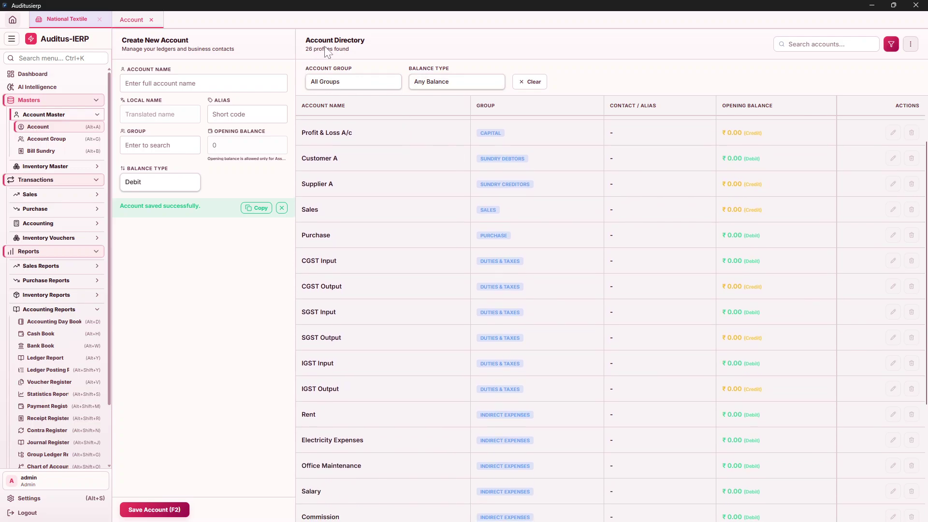
pyautogui.scroll(-4, 635, 274)
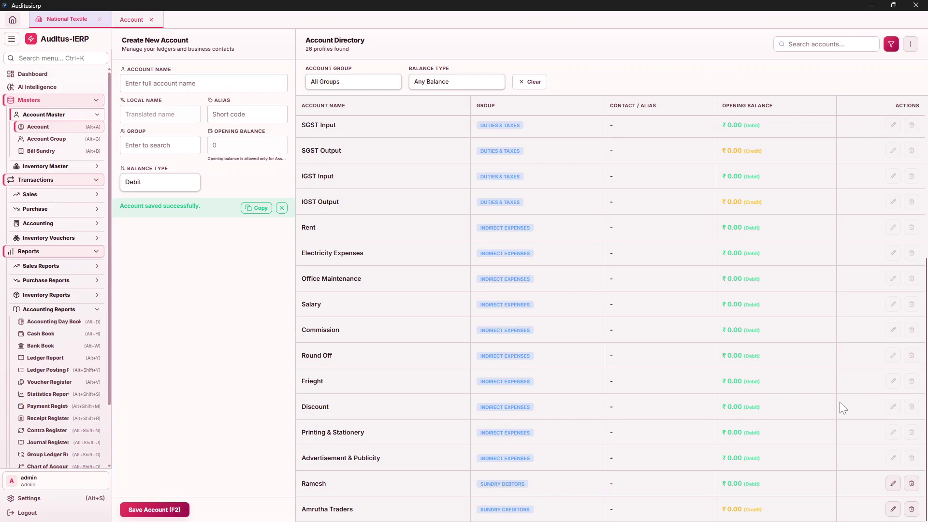
# Add the customer's phone number to the Sundry Debtors account, then close the Account screen.
pyautogui.click(893, 484)
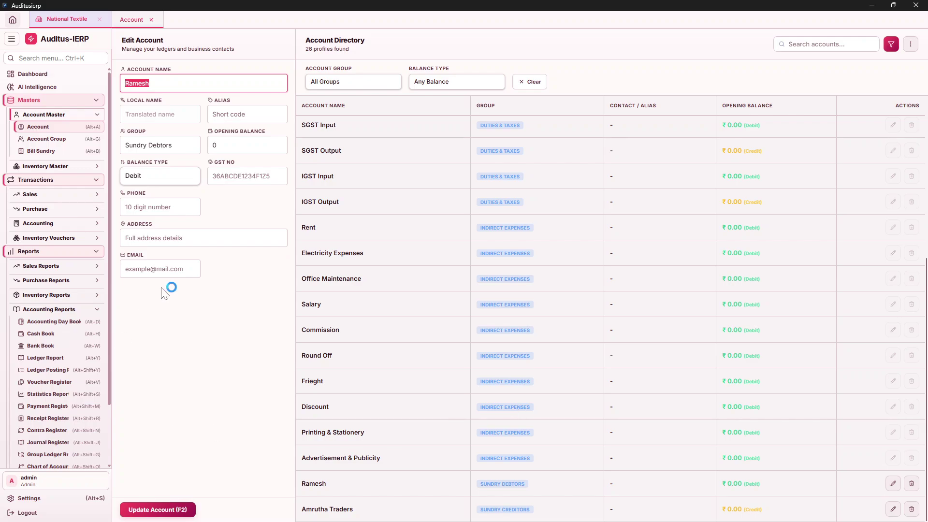
pyautogui.click(247, 176)
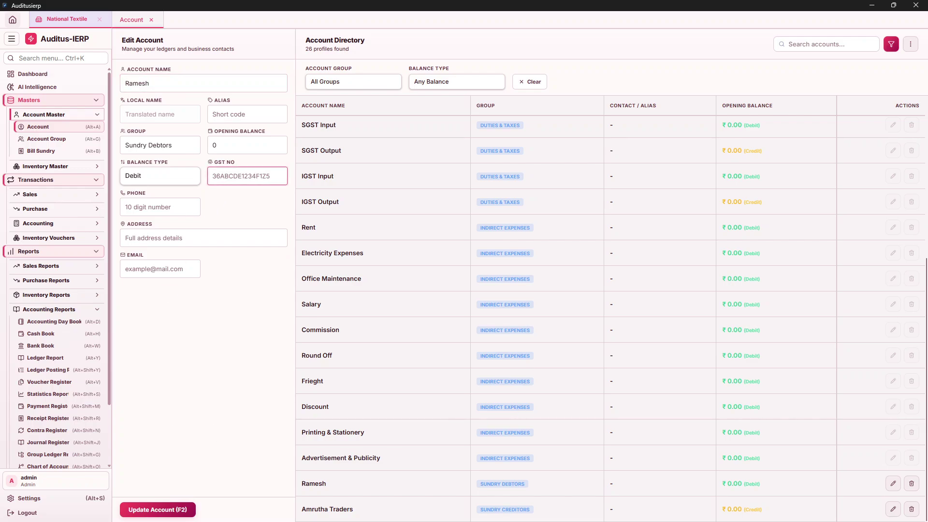
pyautogui.press('Tab')
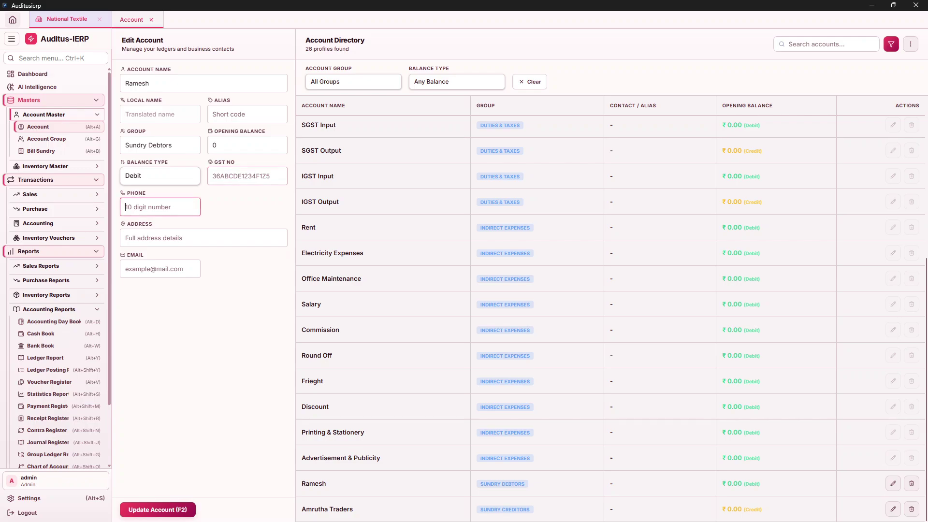
pyautogui.click(151, 20)
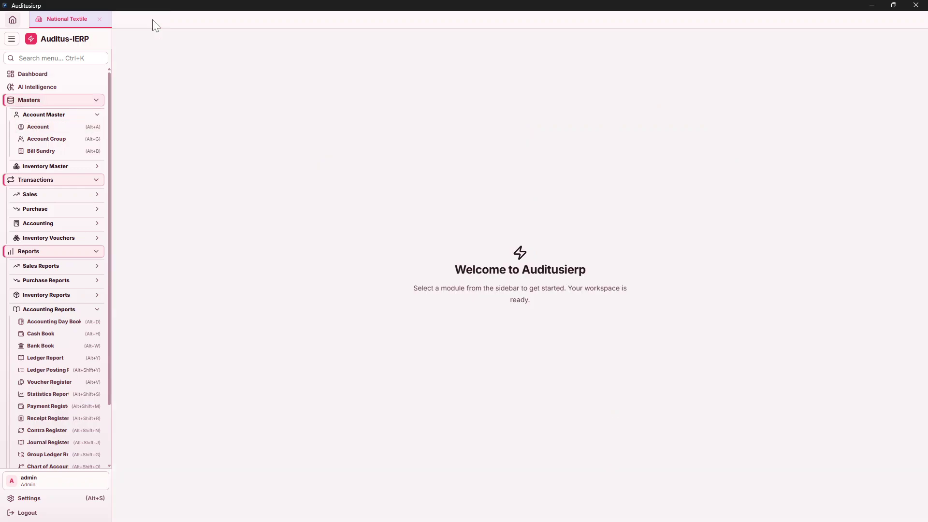